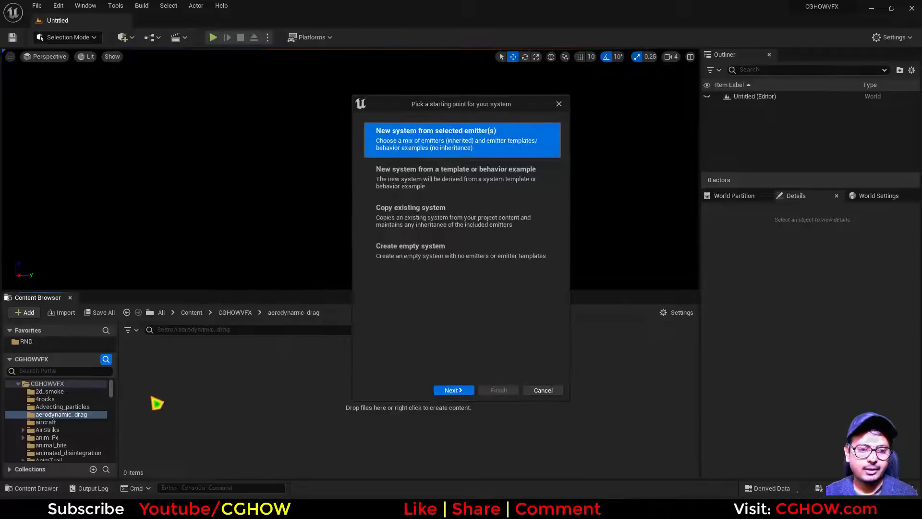
Create a Niagara system named FX from the Fountain emitter template and open it for editing.
left_click(456, 390)
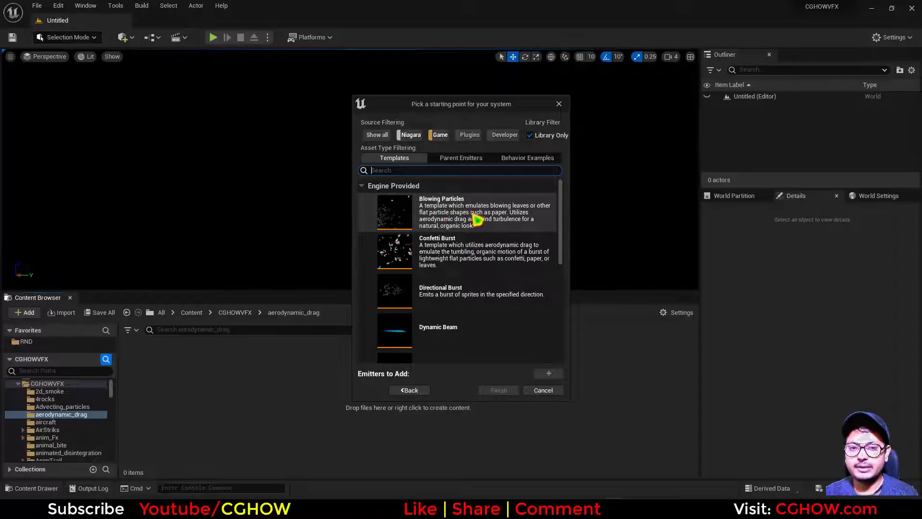
scroll(480, 252, "down", 2)
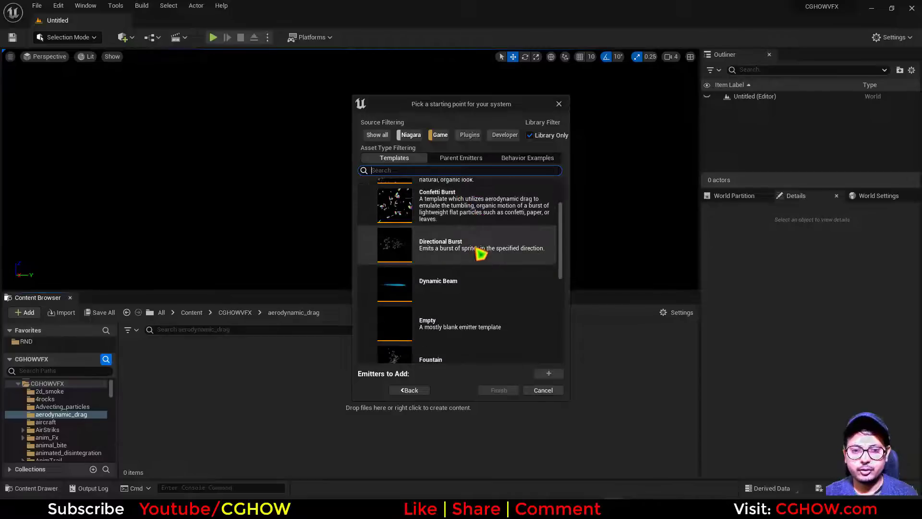
scroll(480, 252, "down", 2)
left_click(438, 317)
left_click(547, 374)
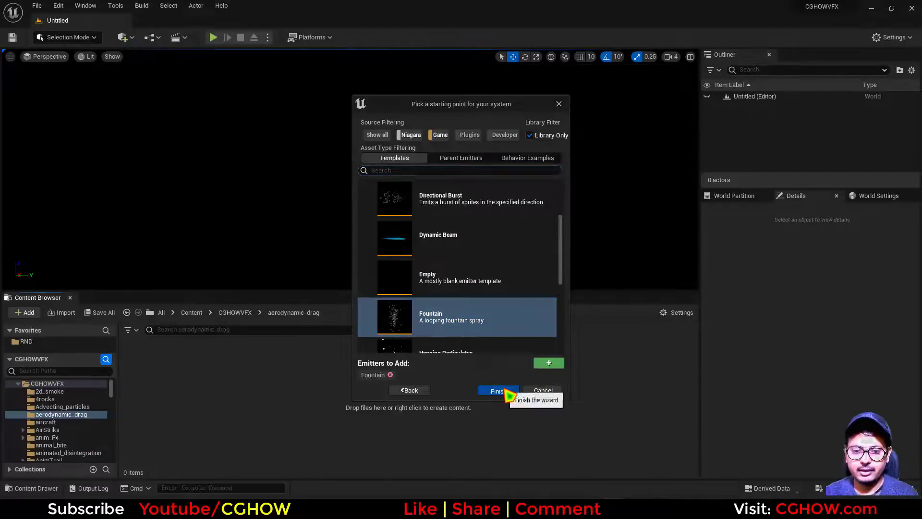
left_click(500, 391)
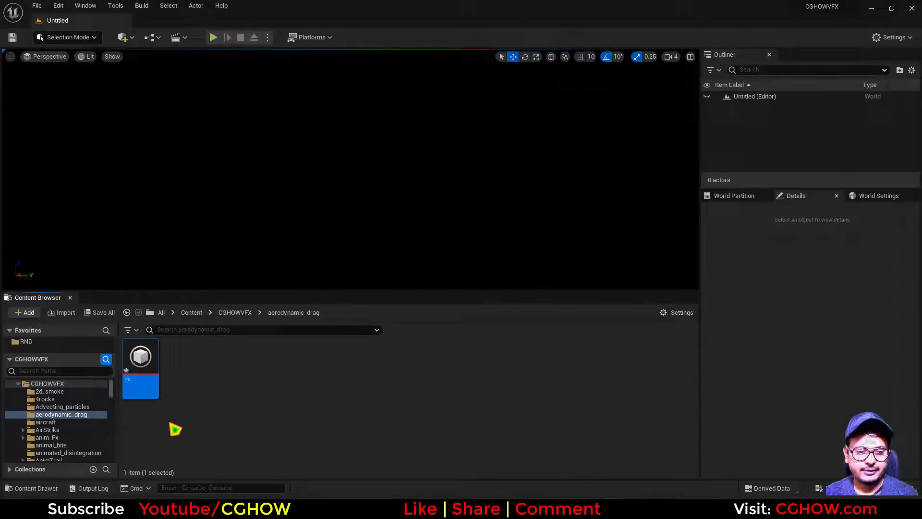
double_click(140, 370)
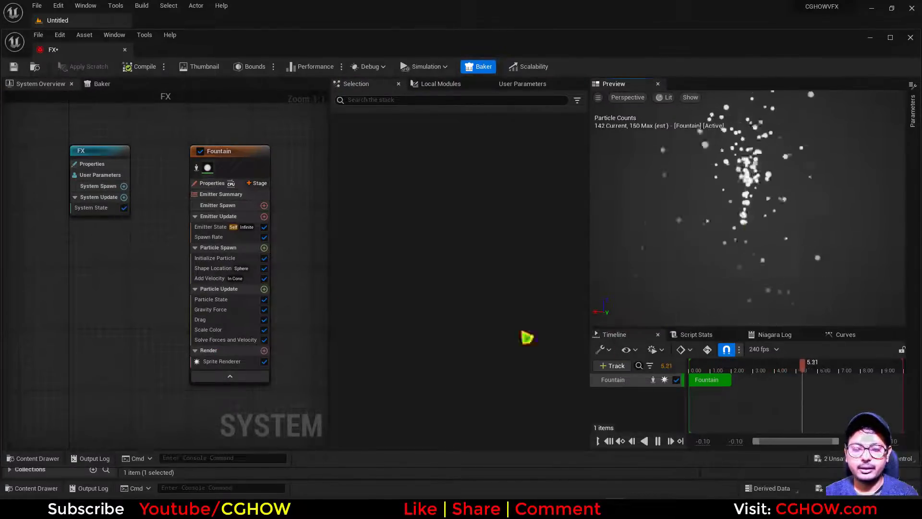
Add a second Drag module to the Fountain's Particle Update and raise its drag to about 46.
left_click(234, 280)
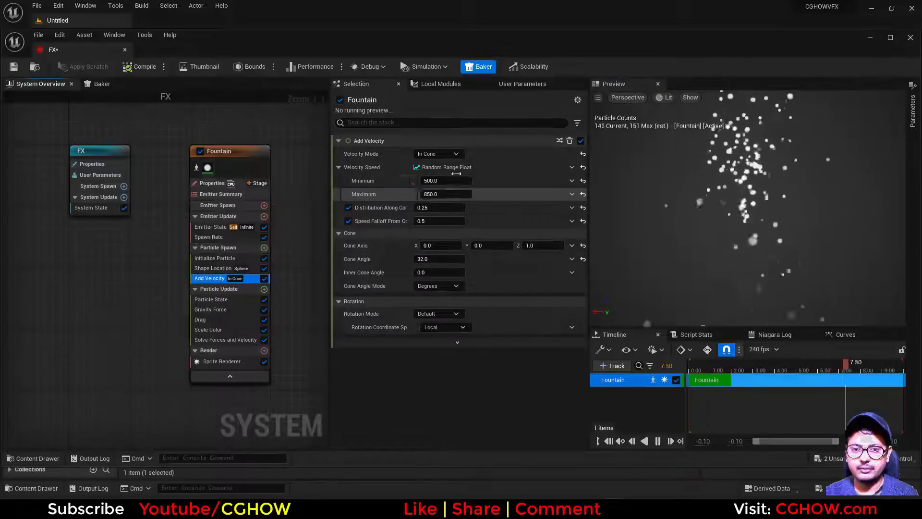
left_click(211, 309)
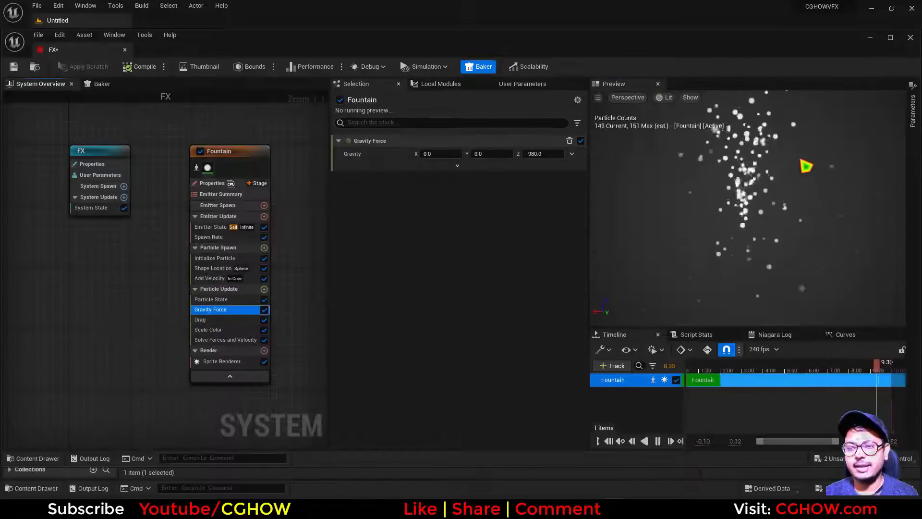
left_click(264, 289)
type("d")
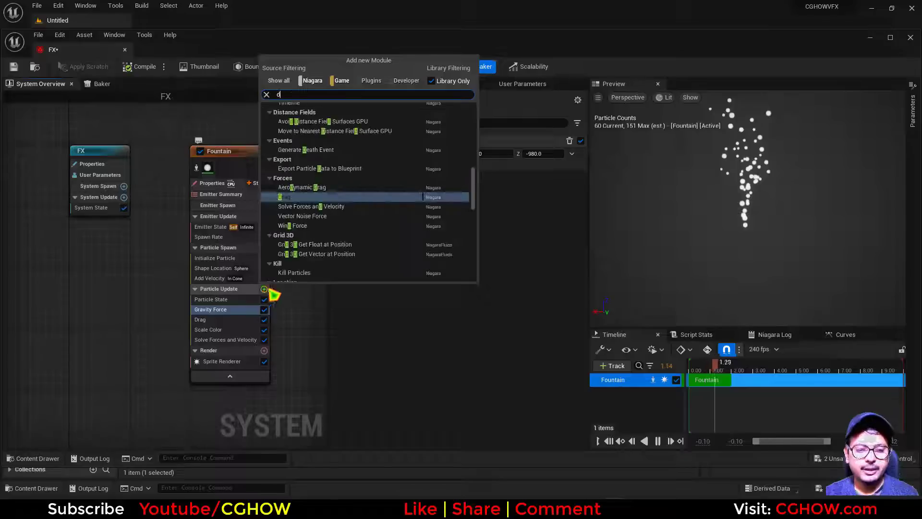
type("rag")
left_click(268, 182)
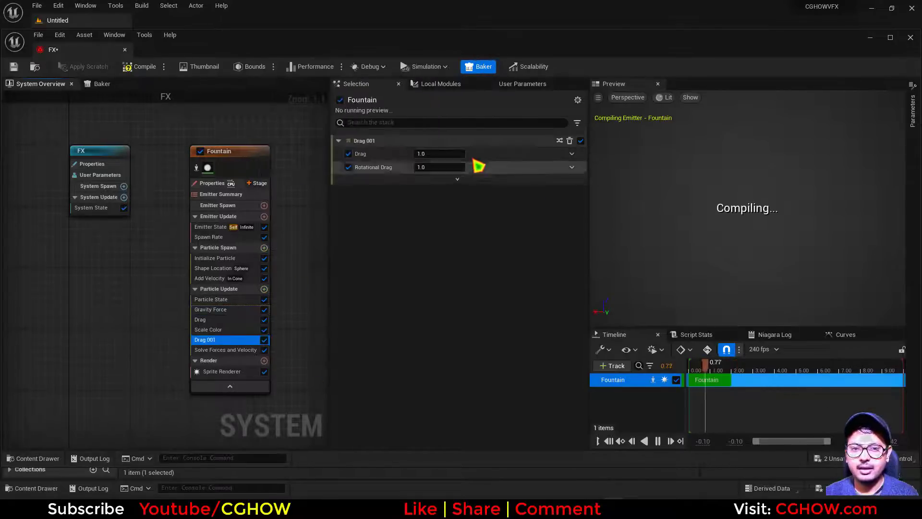
mouse_move(432, 154)
left_mouse_down()
mouse_move(439, 154)
mouse_move(431, 154)
left_mouse_up()
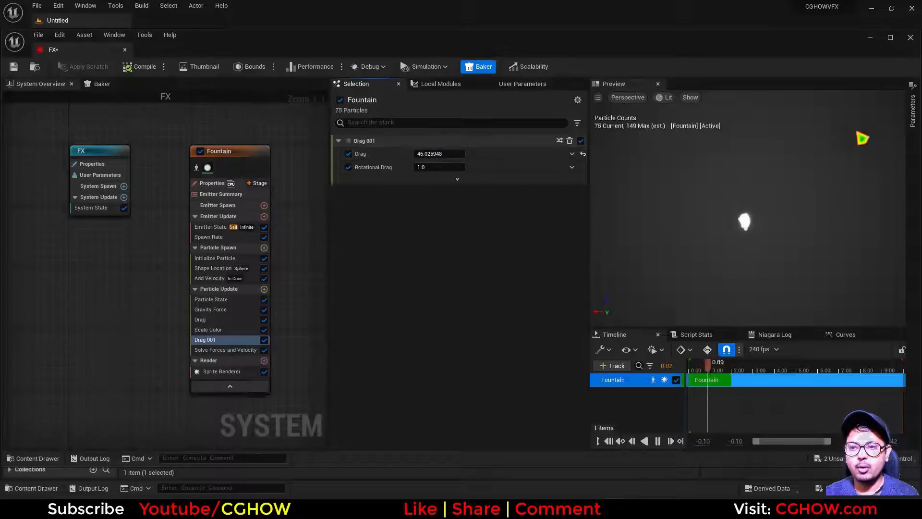
Review the Add Velocity settings and delete the extra Drag module from Particle Update.
left_click(209, 278)
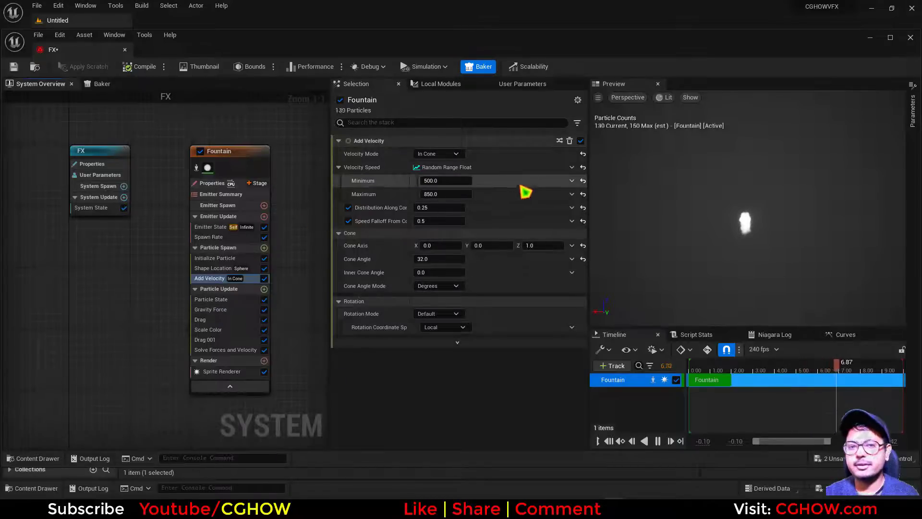
left_click(219, 340)
left_click_drag(455, 155, 499, 154)
key("Delete")
Try a drag of about 20.9 on the Fountain's original Drag module and delete that module.
left_click(211, 320)
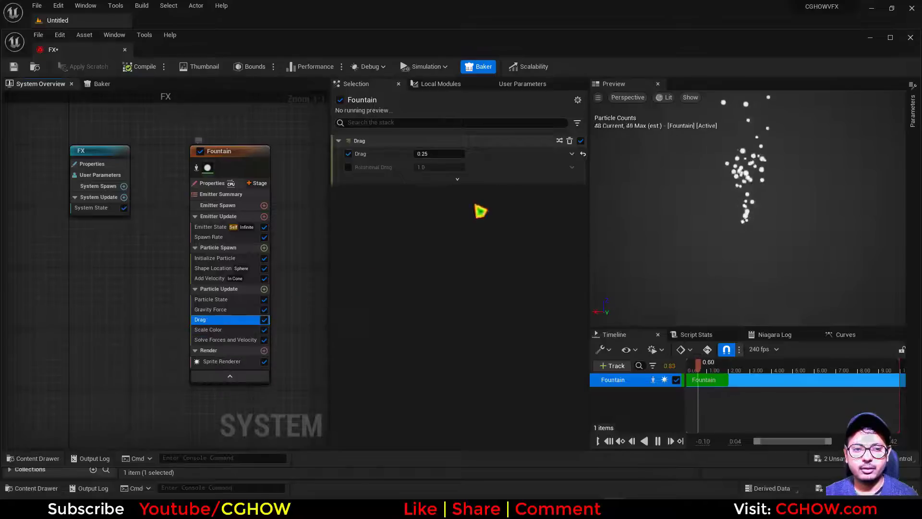
left_click_drag(438, 153, 462, 153)
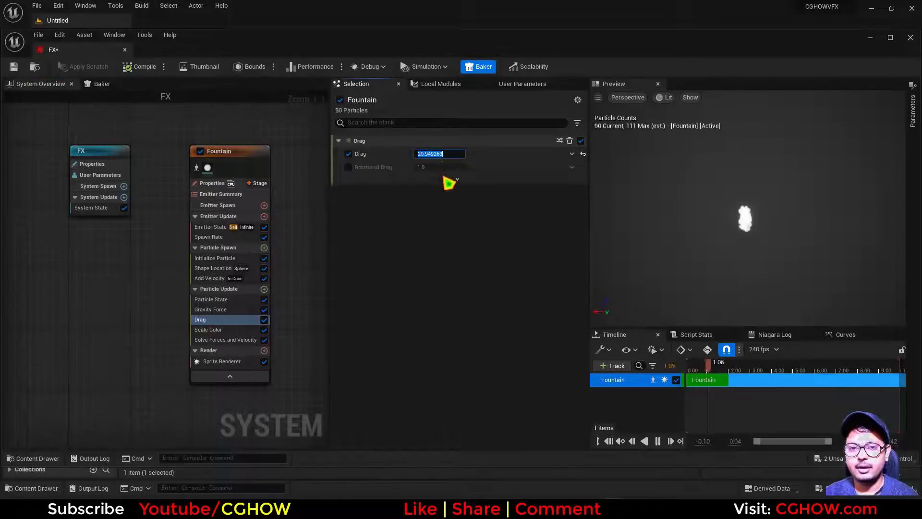
key("Delete")
Add an Aerodynamic Drag module to Particle Update and fix its dependency issue by adding Align Sprite to Mesh Orientation.
left_click(264, 288)
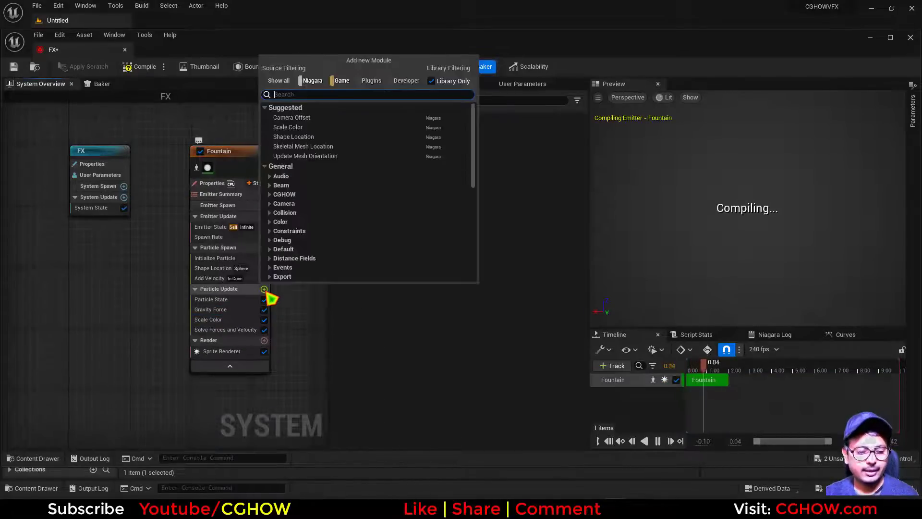
type("a")
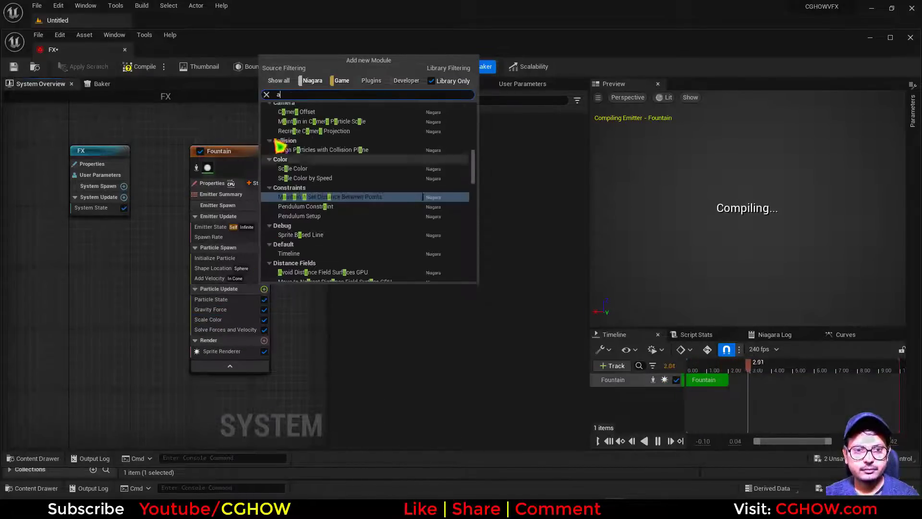
type("drag")
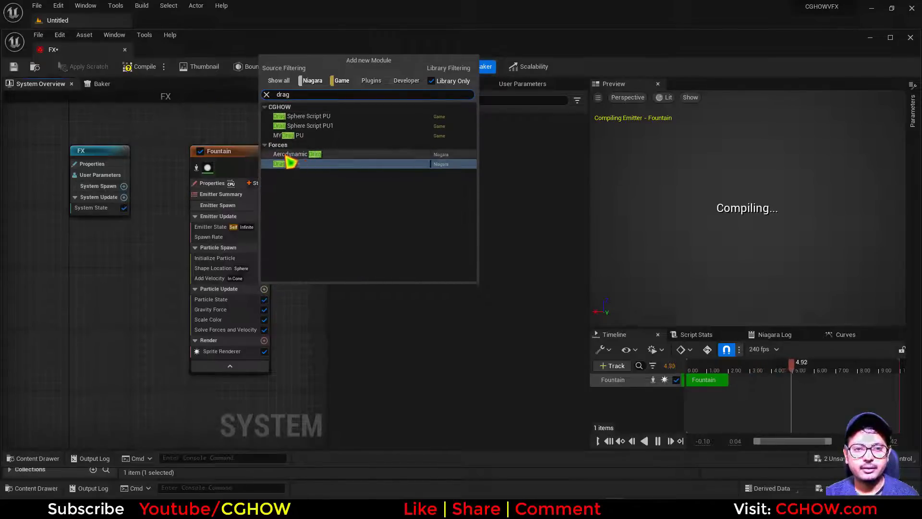
left_click(322, 155)
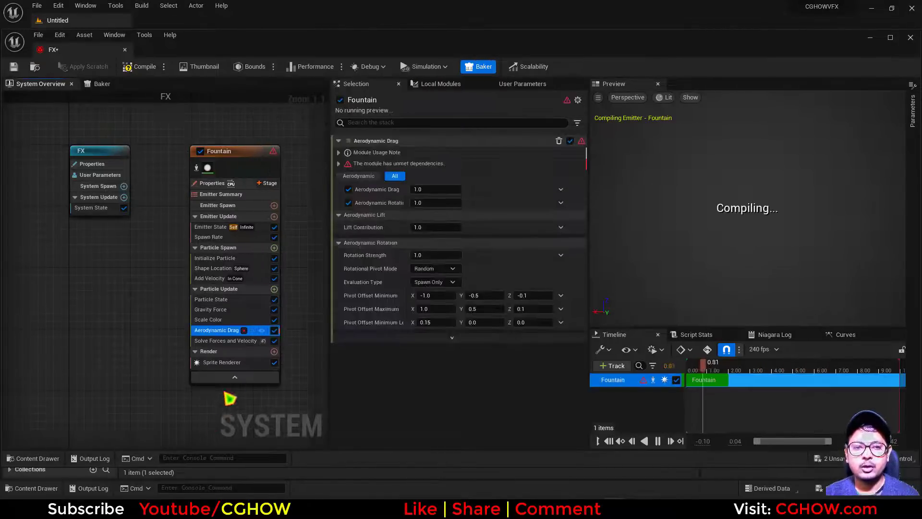
left_click(341, 165)
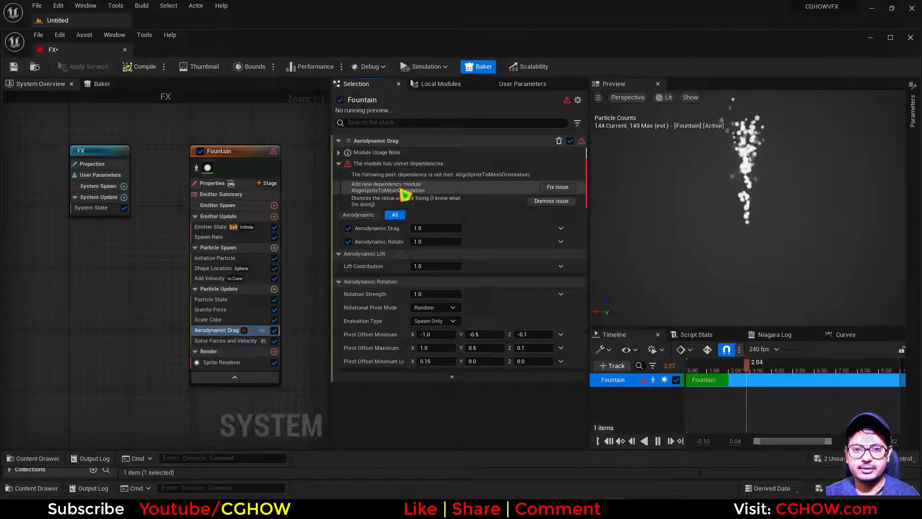
left_click(552, 201)
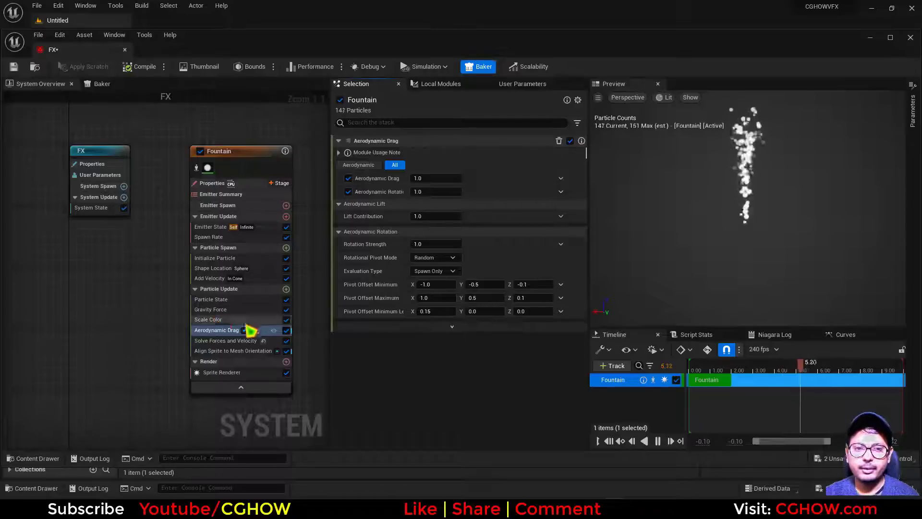
mouse_move(384, 151)
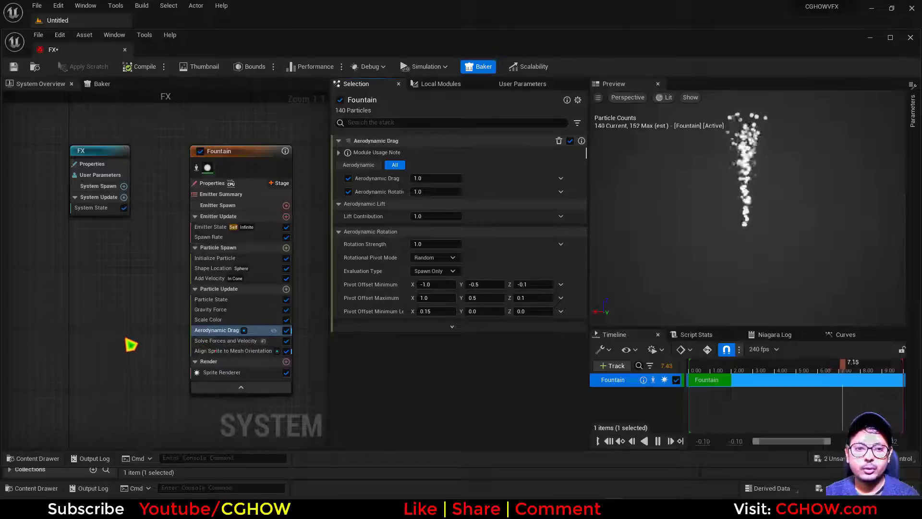
Set the Fountain emitter's spawn rate to 10.
right_click_drag(137, 340, 101, 321)
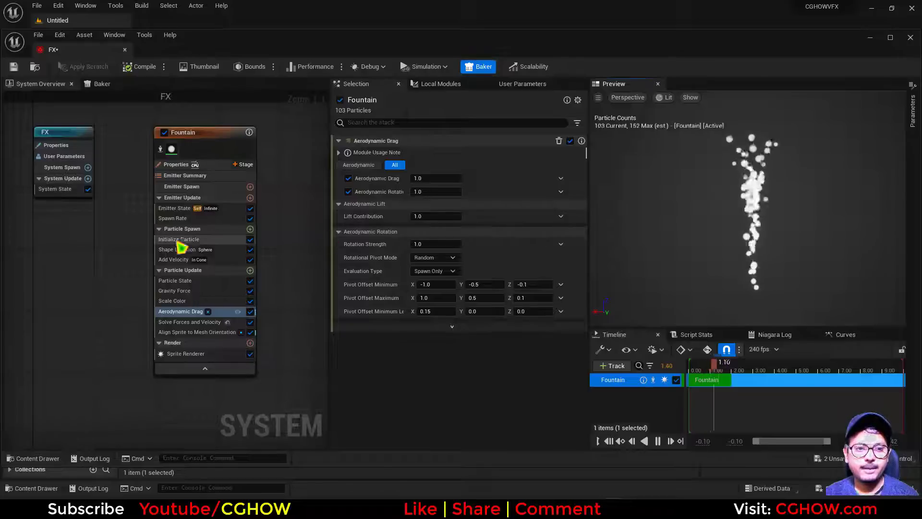
left_click(172, 218)
left_click(435, 154)
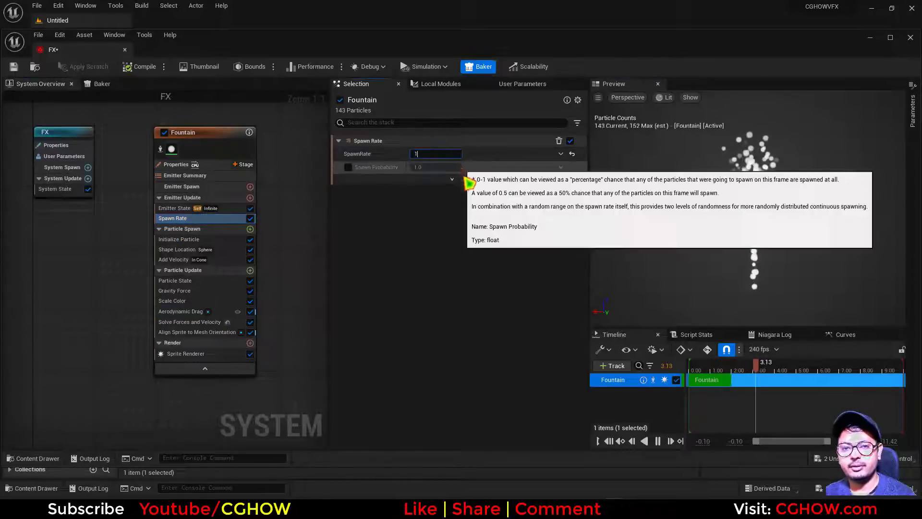
type("10")
key("Return")
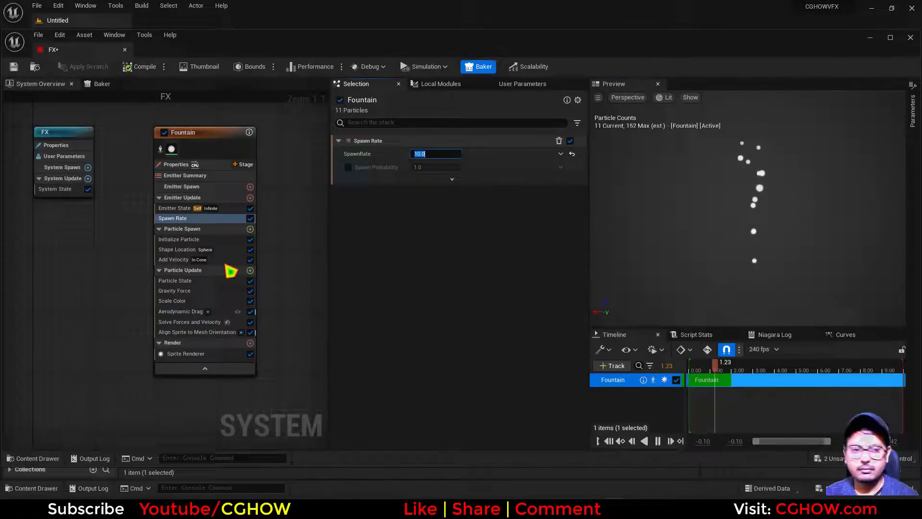
Set the uniform sprite size in Initialize Particle to a minimum of 20 and a maximum of 30.
left_click(179, 239)
left_click(434, 360)
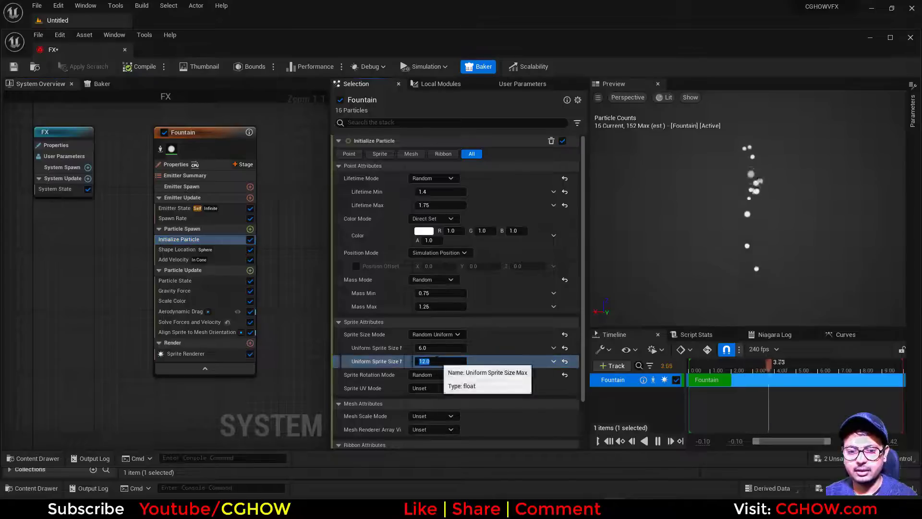
type("30")
left_click(435, 349)
type("20")
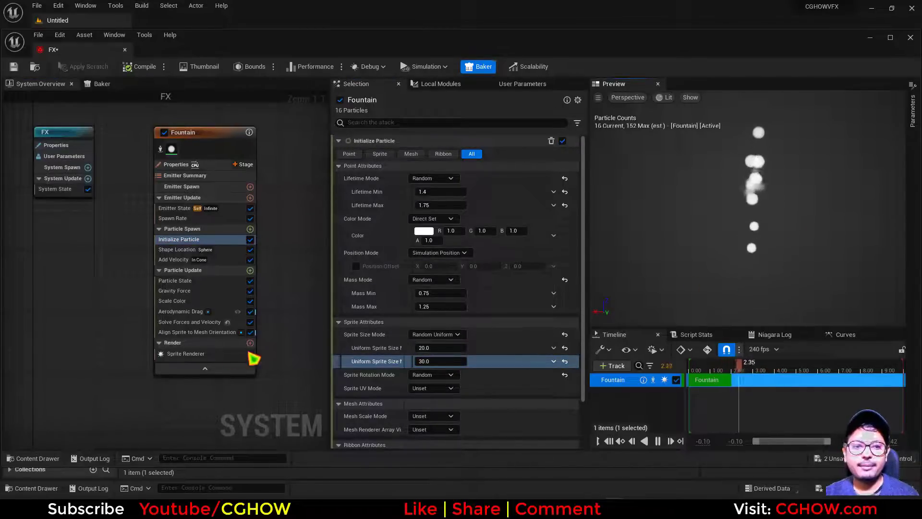
Set the Sprite Renderer's alignment to Custom Alignment and its facing mode to Custom Facing Vector.
left_click(219, 354)
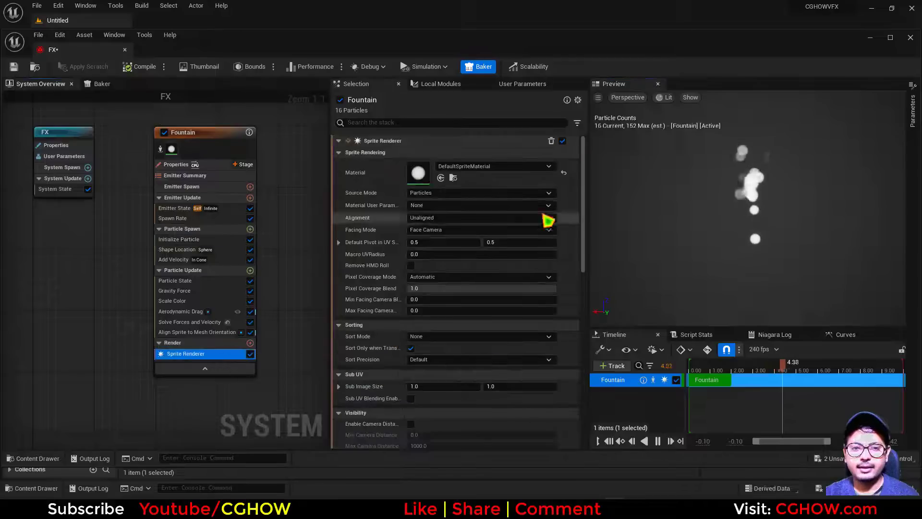
left_click(442, 218)
left_click(471, 253)
left_click(451, 231)
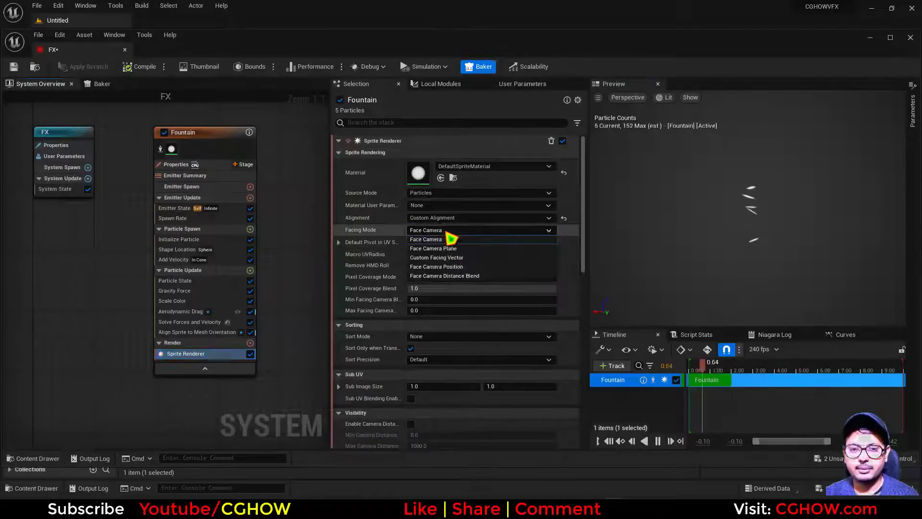
left_click(482, 258)
Add an Initial Mesh Orientation module to the Fountain's Particle Spawn group.
left_click(250, 229)
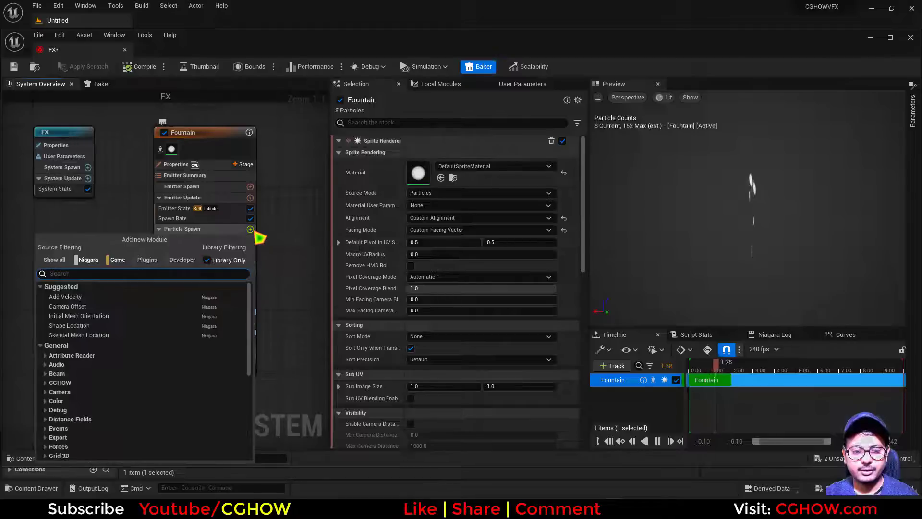
type("ini")
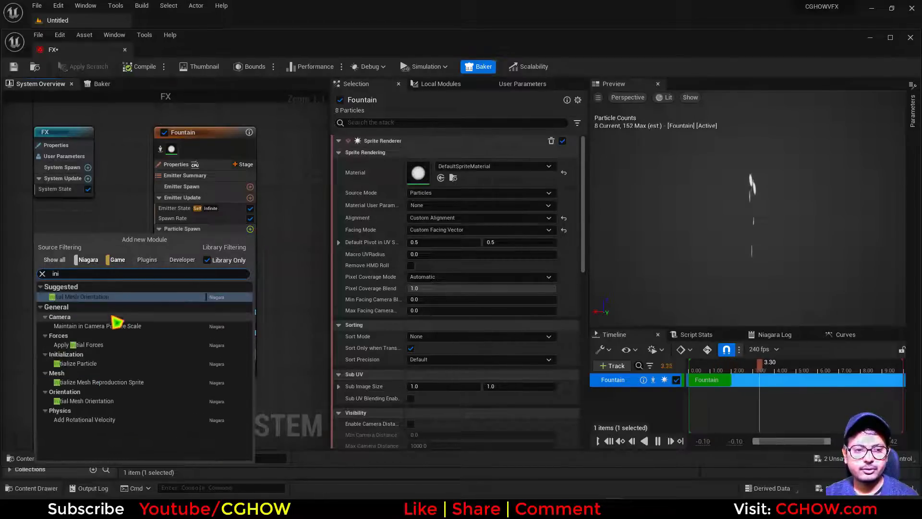
left_click(117, 298)
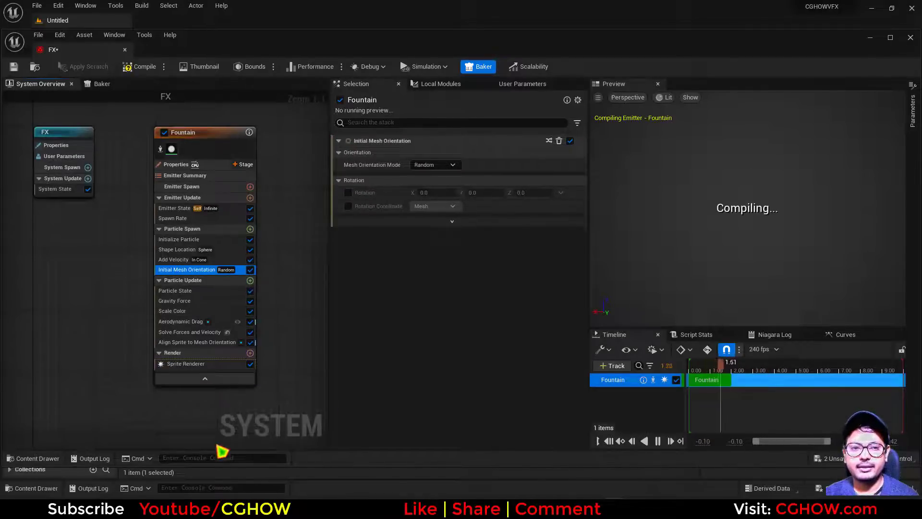
left_click(250, 280)
type("ali")
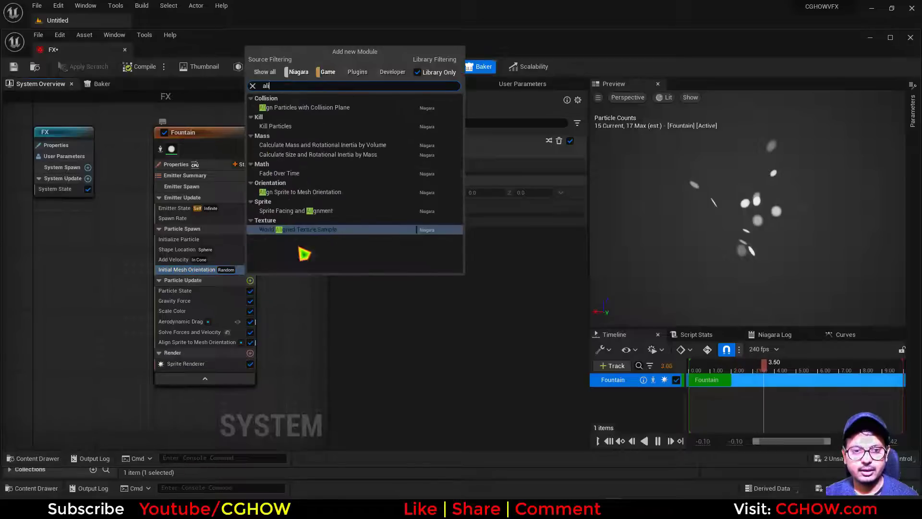
left_click(329, 193)
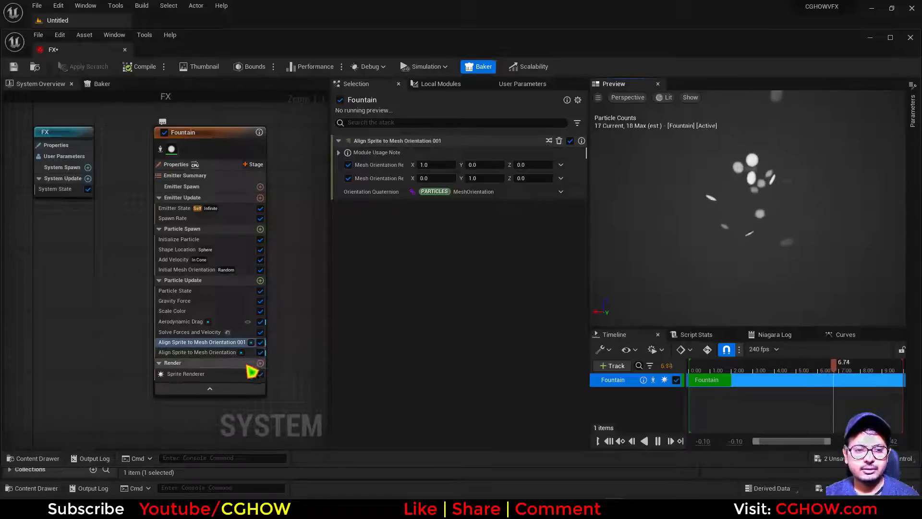
key("Delete")
Inspect Align Sprite to Mesh Orientation and toggle the Aerodynamic Drag module to compare the particles' motion.
left_click(226, 342)
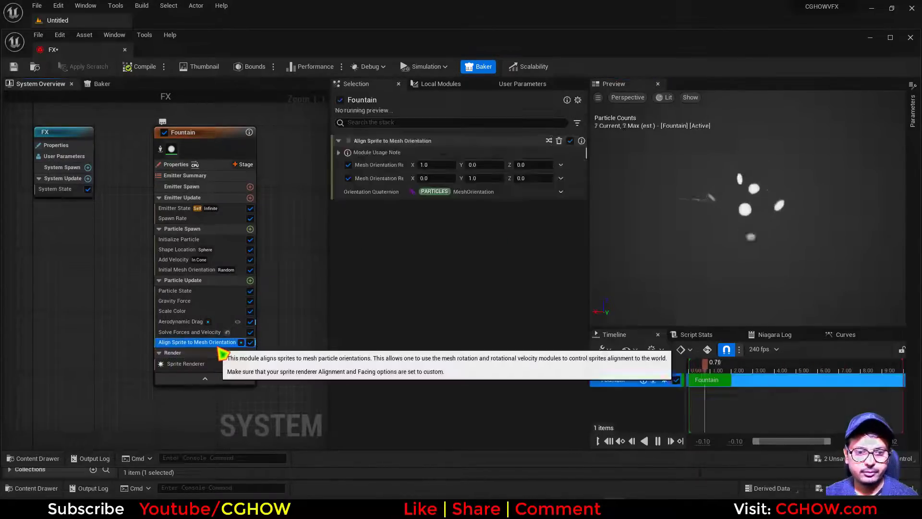
left_click(250, 321)
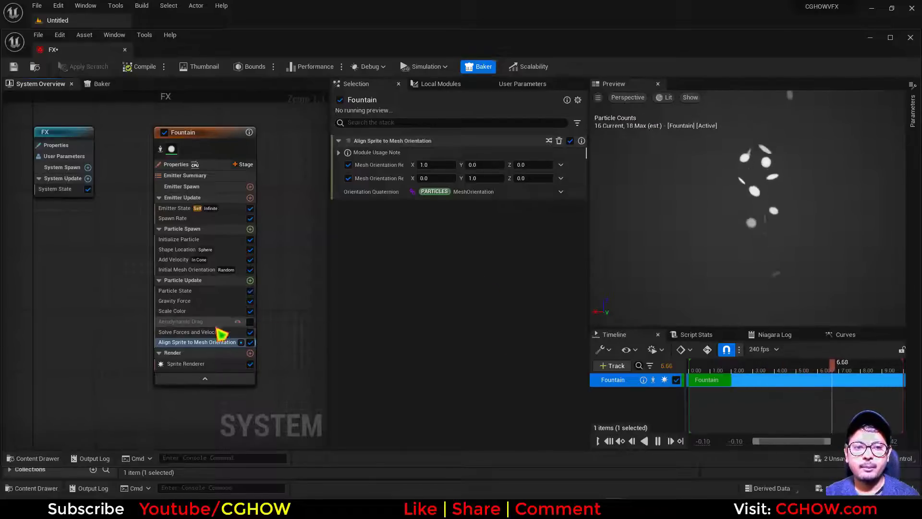
left_click(250, 321)
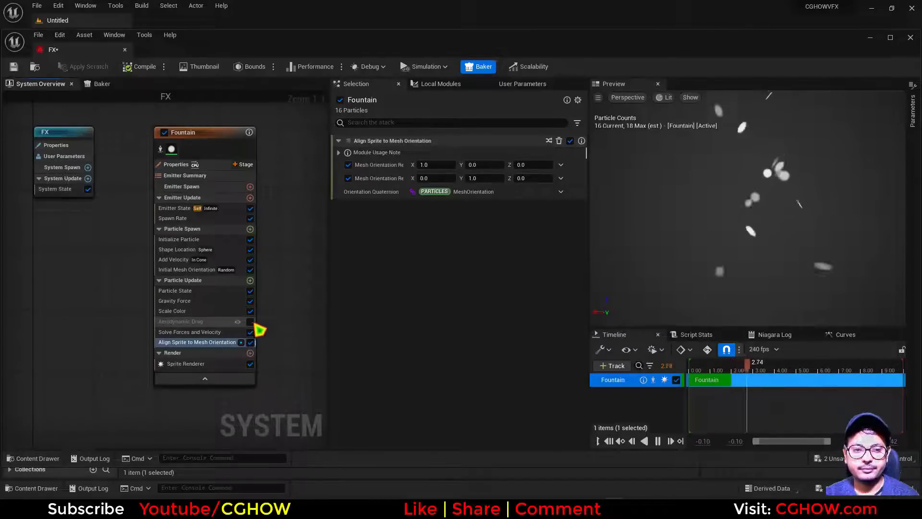
Switch the Aerodynamic Drag module's Rotation Strength to a Random Range Float.
left_click(182, 322)
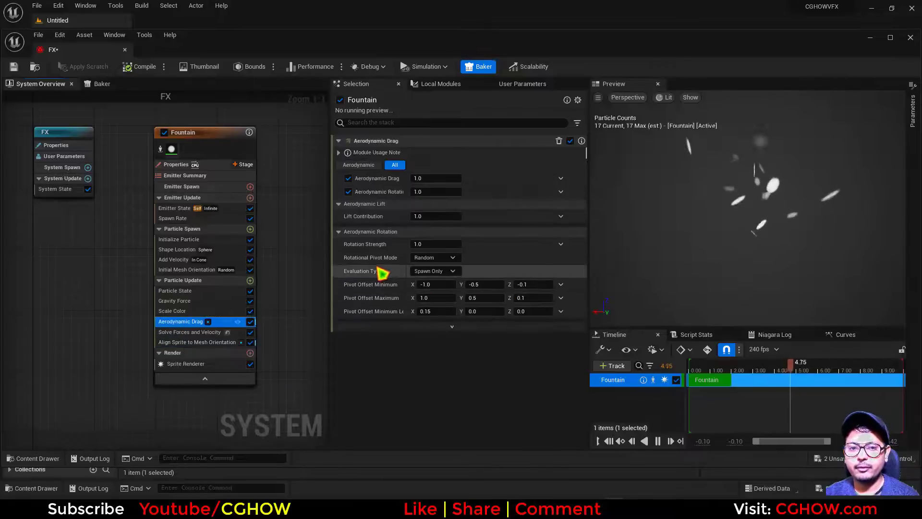
left_click(564, 245)
type("ran")
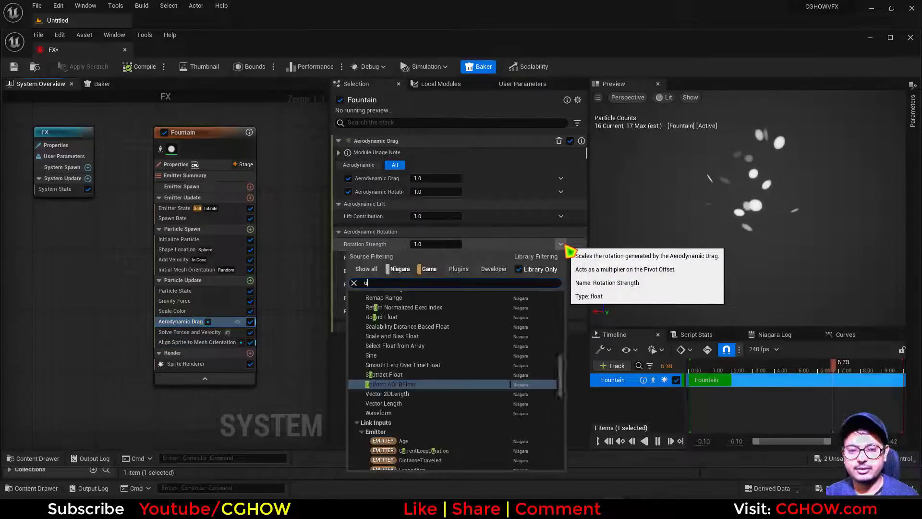
left_click(403, 307)
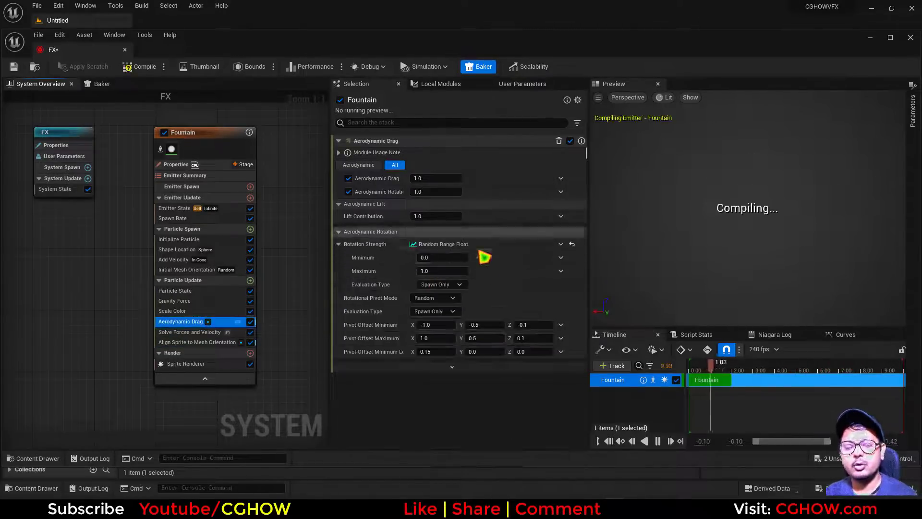
Set the Rotation Strength range to a minimum of -20 and a maximum of 20.
left_click(435, 271)
type("20")
key("Return")
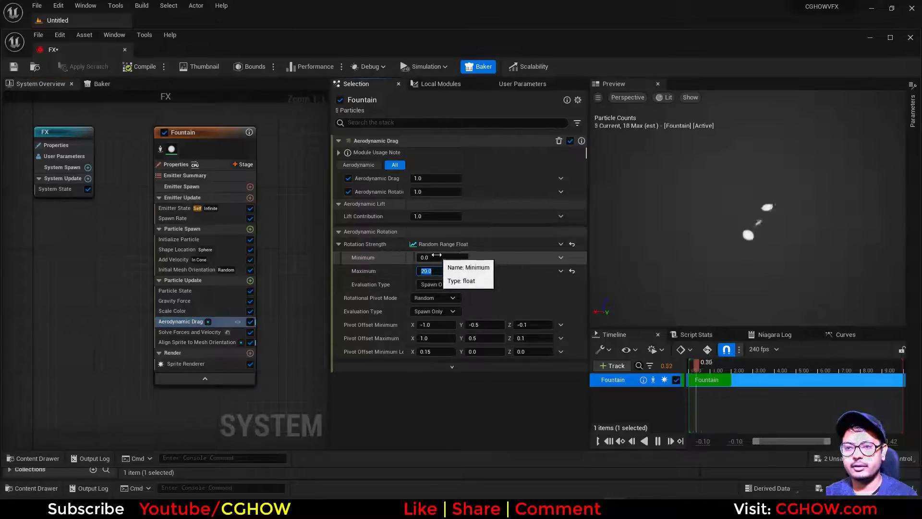
left_click(437, 257)
type("-")
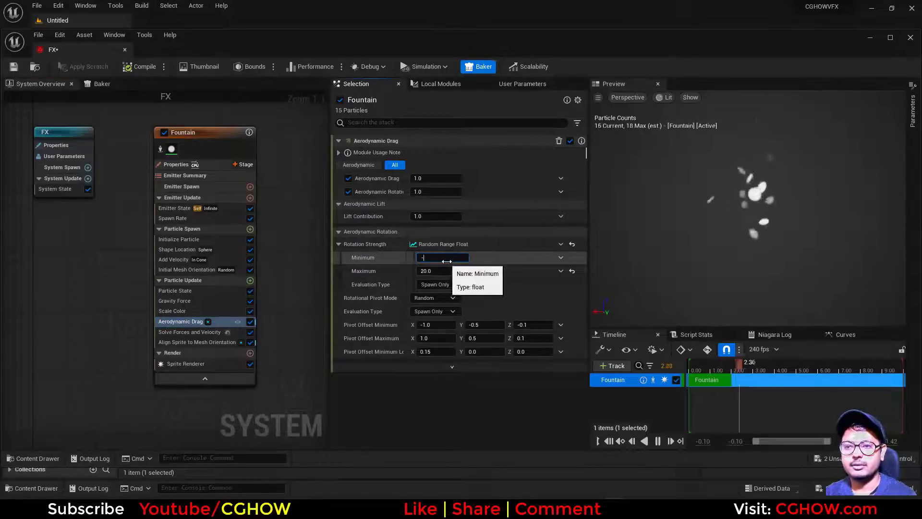
type("20")
key("Return")
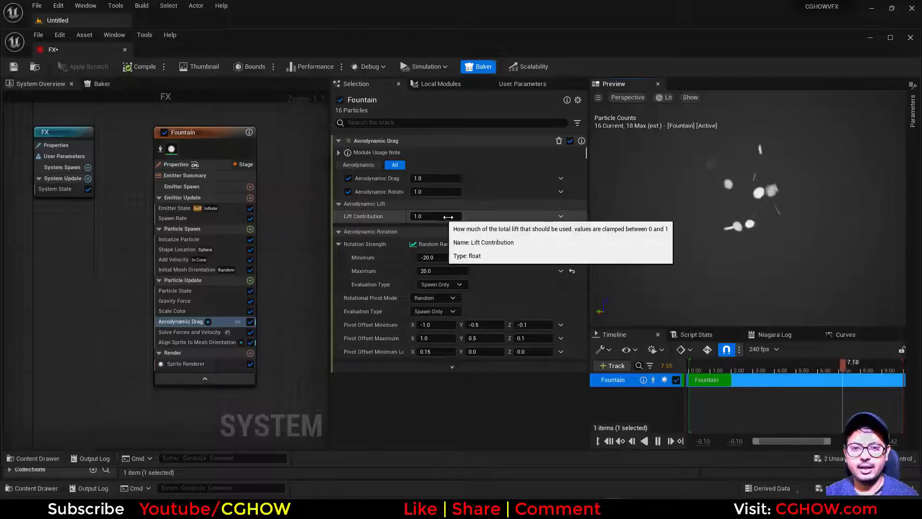
Make the Aerodynamic Drag module's Lift Contribution a Random Range Float and check the particles from another angle.
left_click(561, 216)
left_click(387, 218)
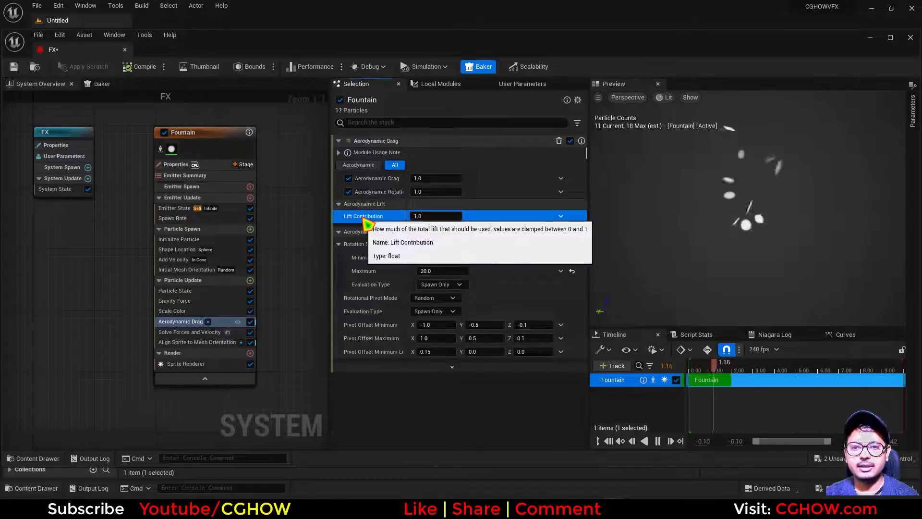
left_click(561, 216)
type("uni")
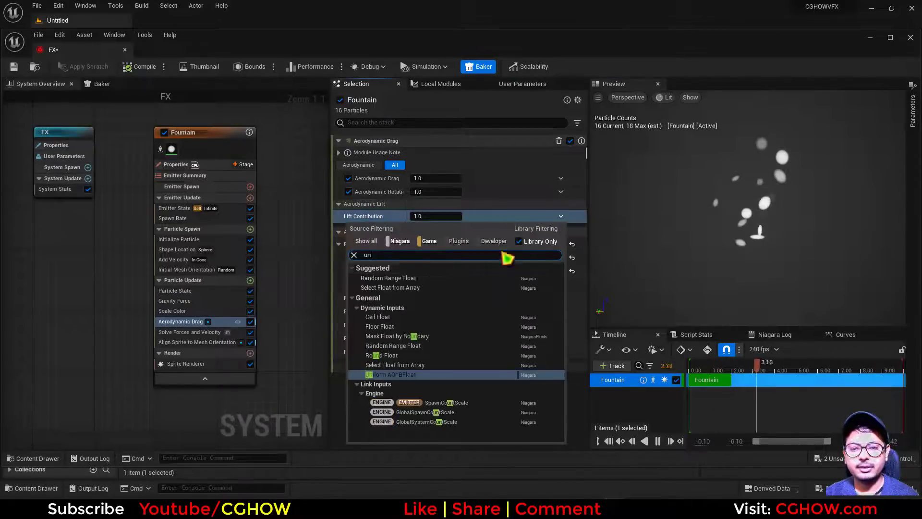
left_click(405, 278)
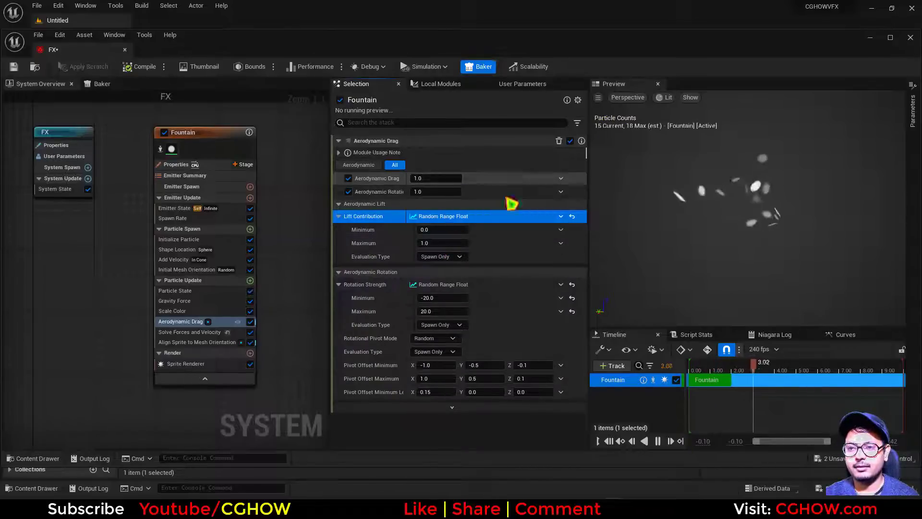
left_click_drag(772, 235, 686, 235)
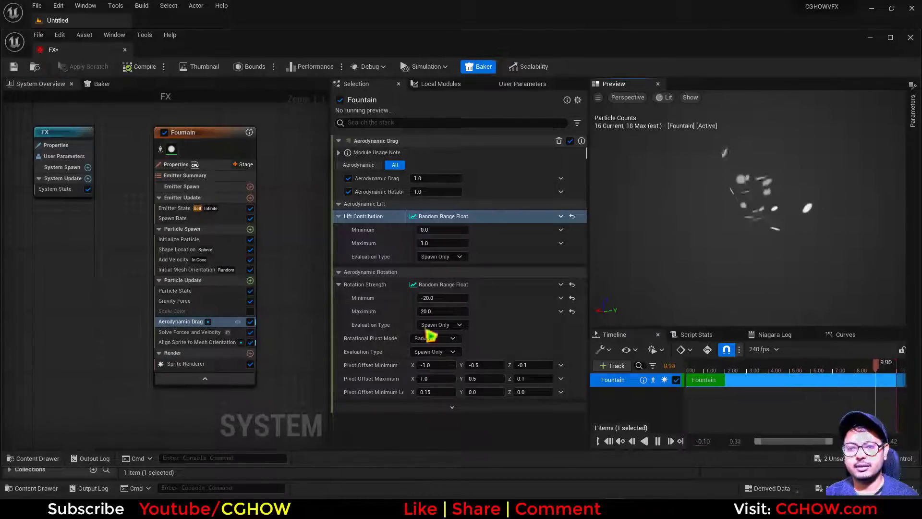
Assign the daisySmall1LeafShader material to the Fountain's Sprite Renderer.
left_click(226, 364)
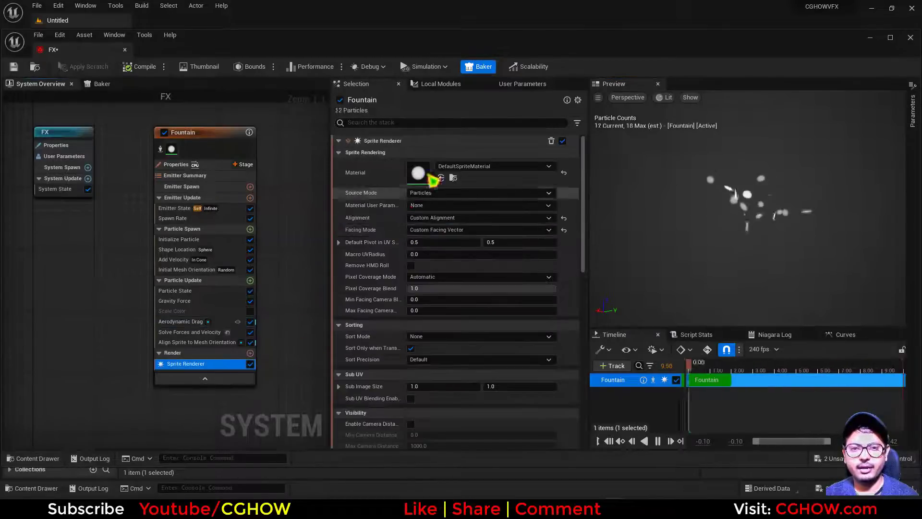
left_click(473, 166)
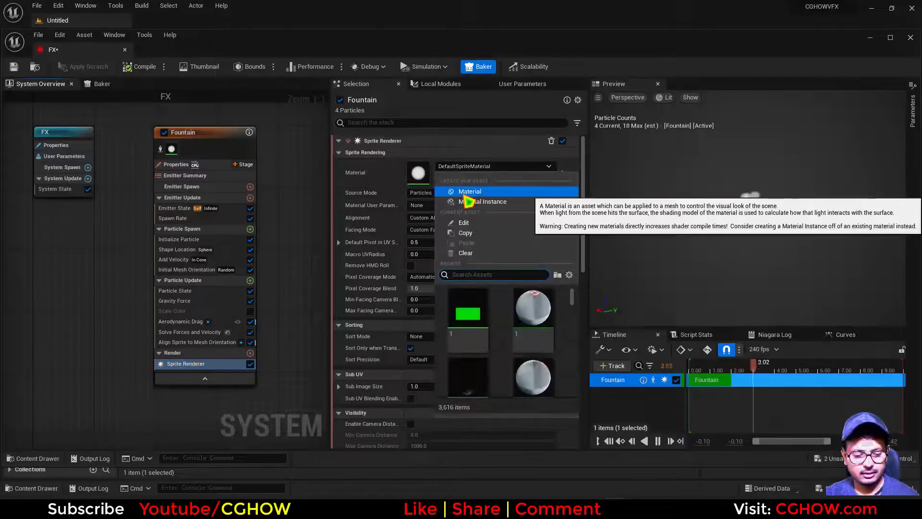
type("leaf")
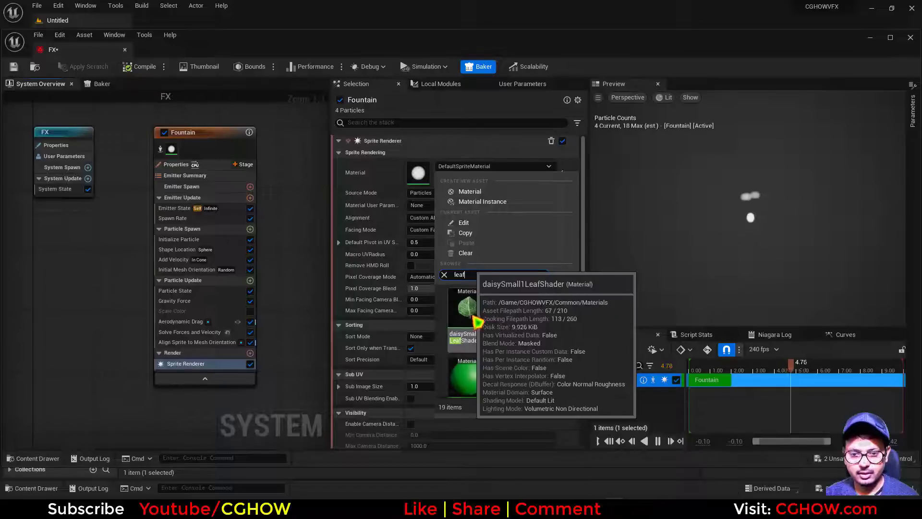
left_click(477, 320)
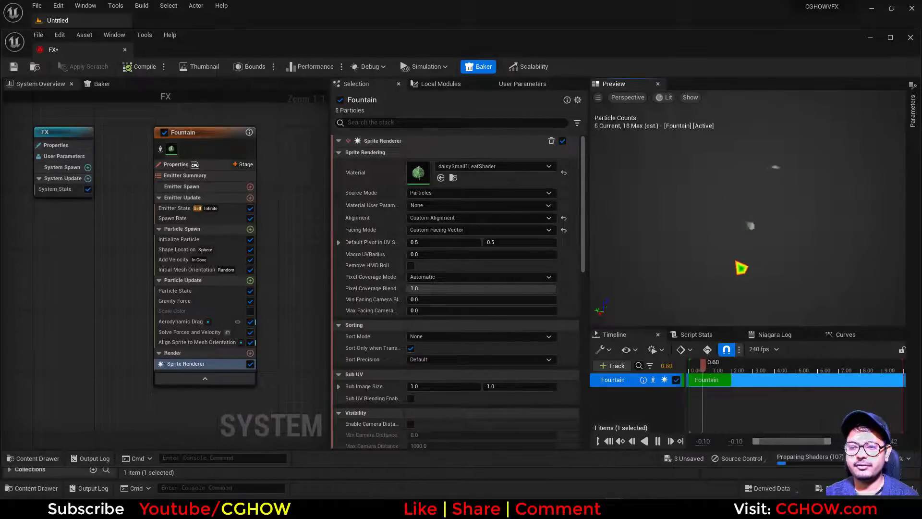
Set the particle lifetime in Initialize Particle to a minimum of 2 and a maximum of 3, and review the Aerodynamic Drag settings.
left_click(181, 239)
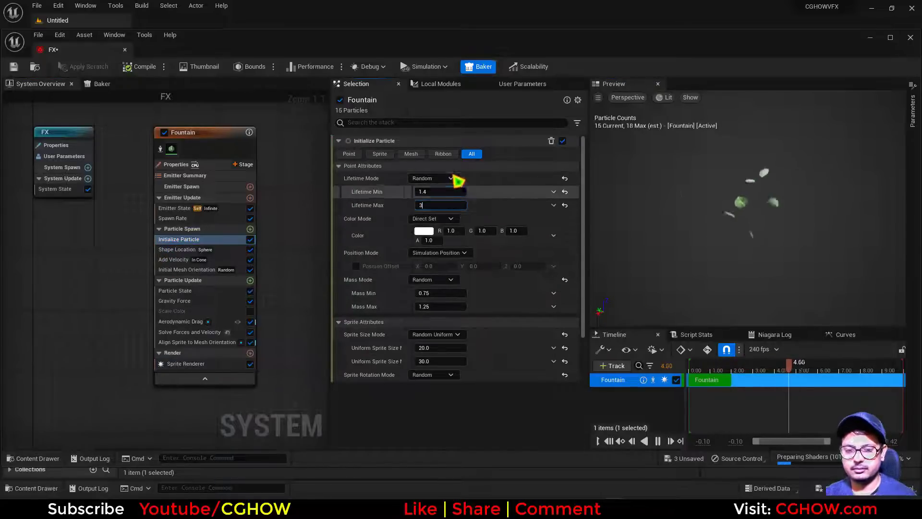
left_click_drag(426, 205, 453, 182)
left_click(423, 192)
type("3")
key("BackSpace")
type("2")
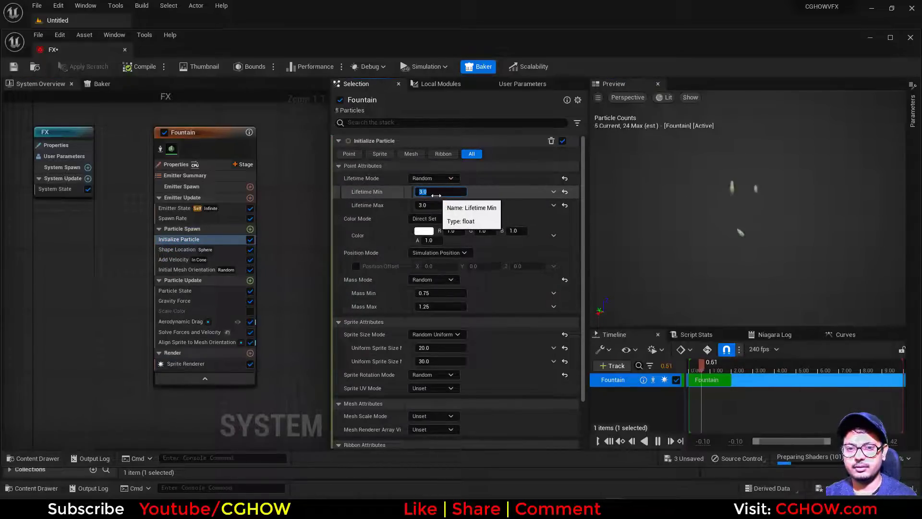
key("Return")
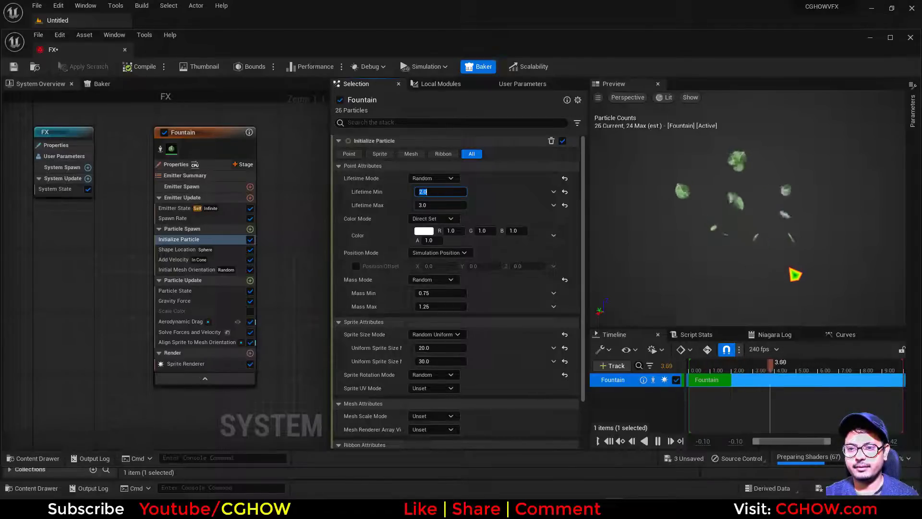
left_click(188, 321)
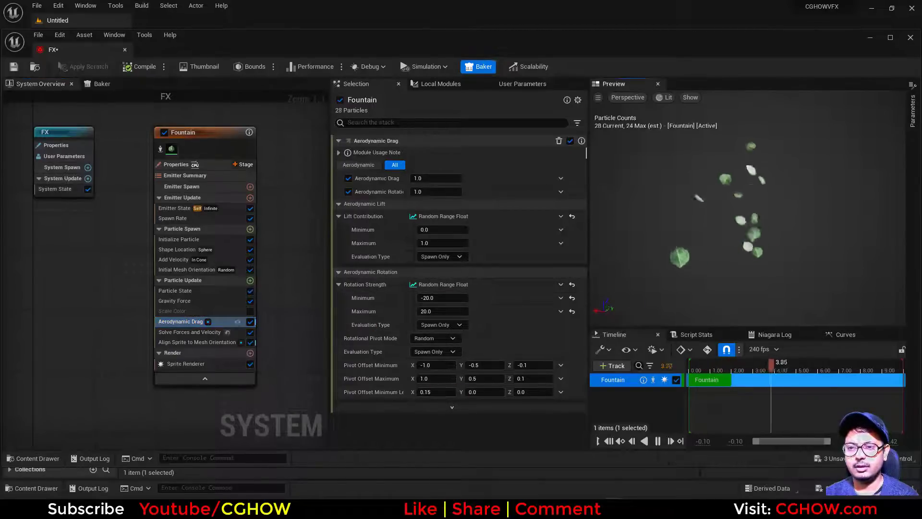
Close the FX system and create a new Niagara system from the Confetti Burst and Blowing Particles emitter templates.
left_click(128, 54)
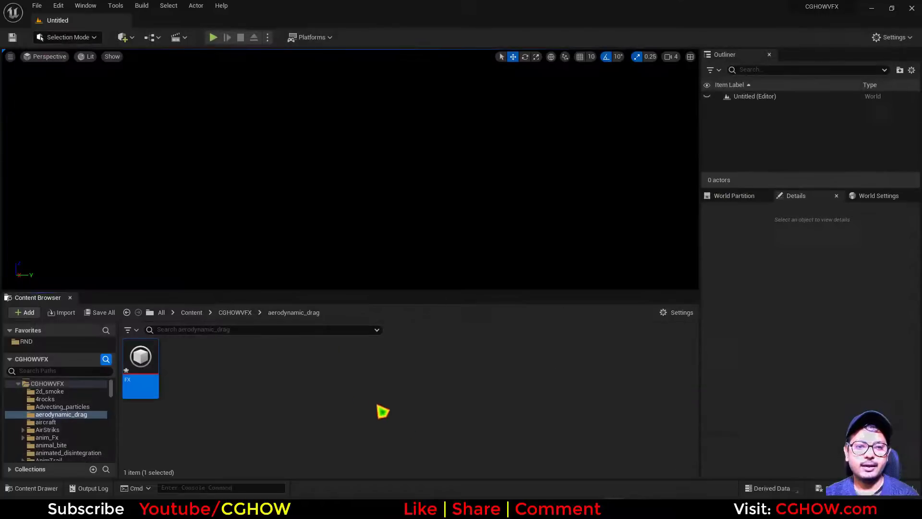
right_click(381, 409)
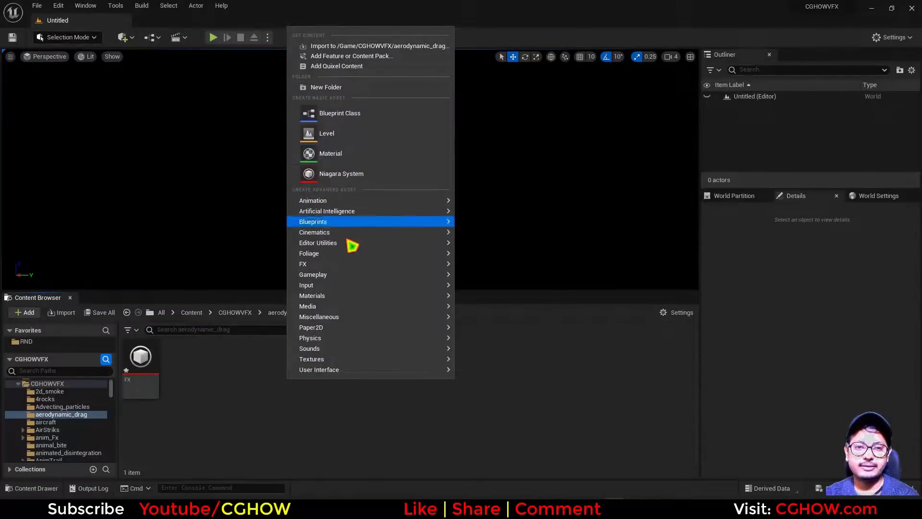
left_click(348, 175)
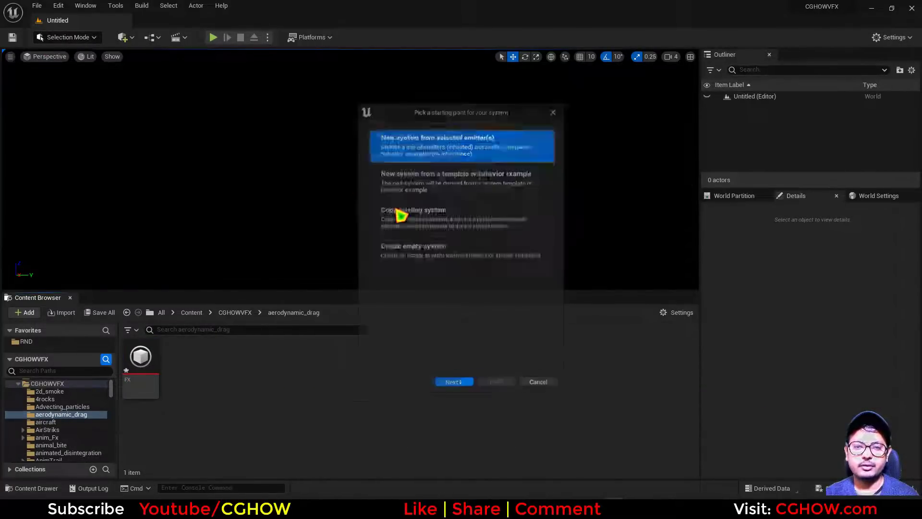
left_click(453, 390)
left_click(451, 260)
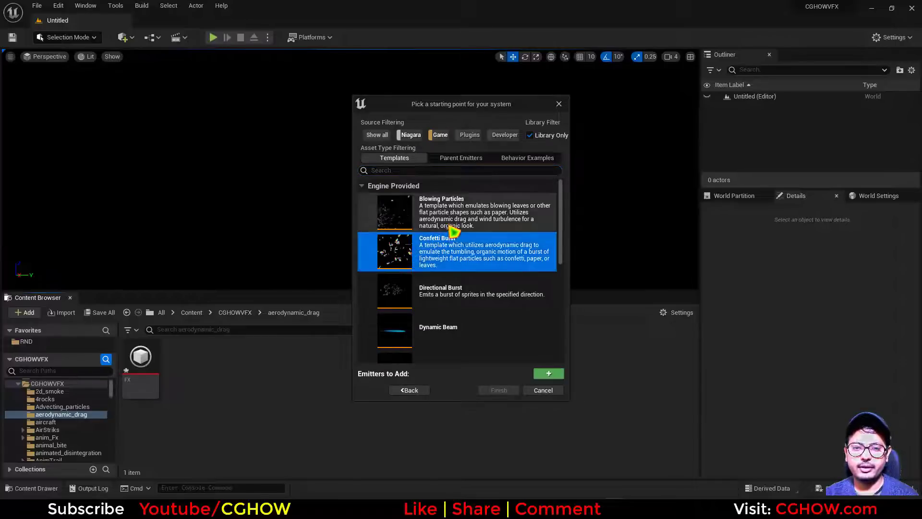
left_click(549, 373)
left_click(483, 221)
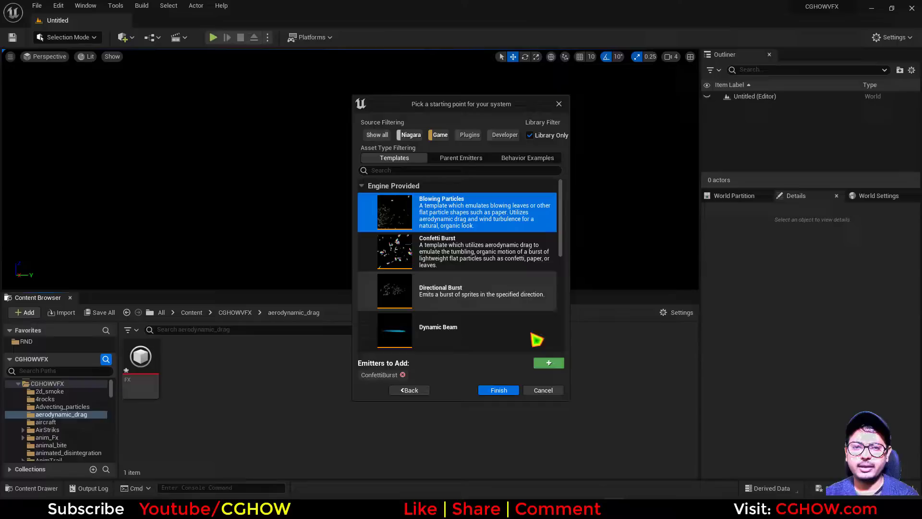
left_click(553, 364)
left_click(499, 390)
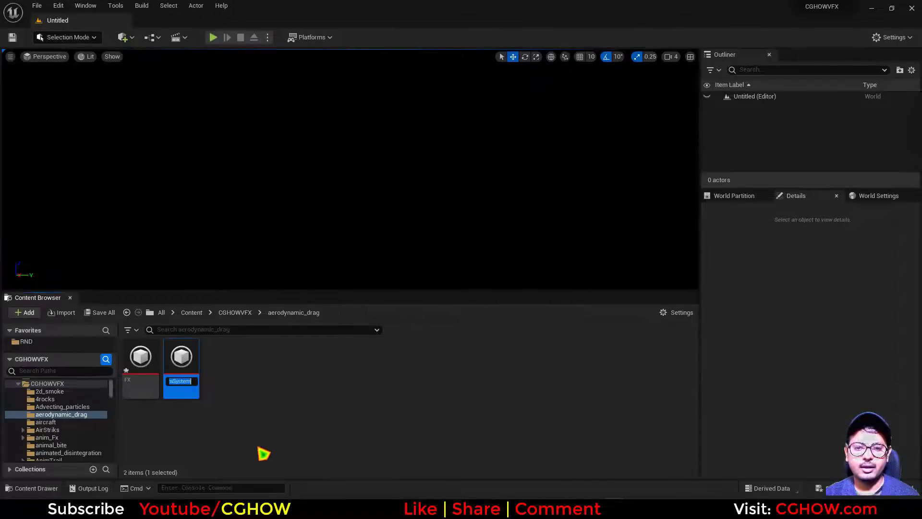
Open the new Niagara system, isolate the ConfettiBurst emitter and replay its simulation from the start.
double_click(196, 358)
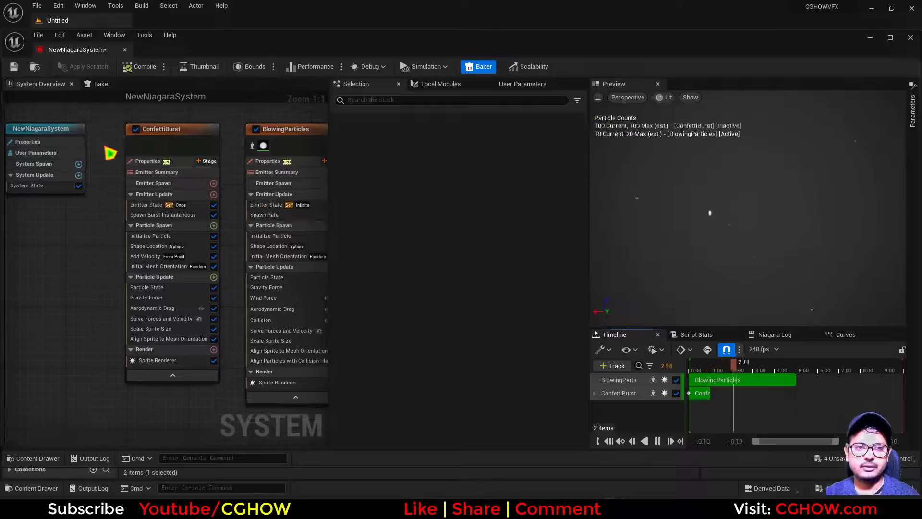
left_click(132, 145)
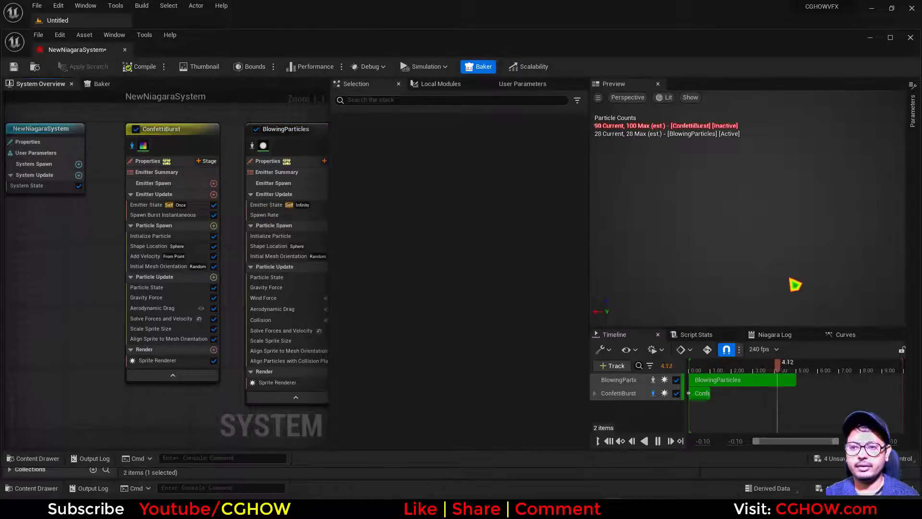
left_click_drag(785, 368, 714, 369)
right_click_drag(714, 257, 735, 274)
left_click_drag(714, 356, 755, 378)
left_click(660, 440)
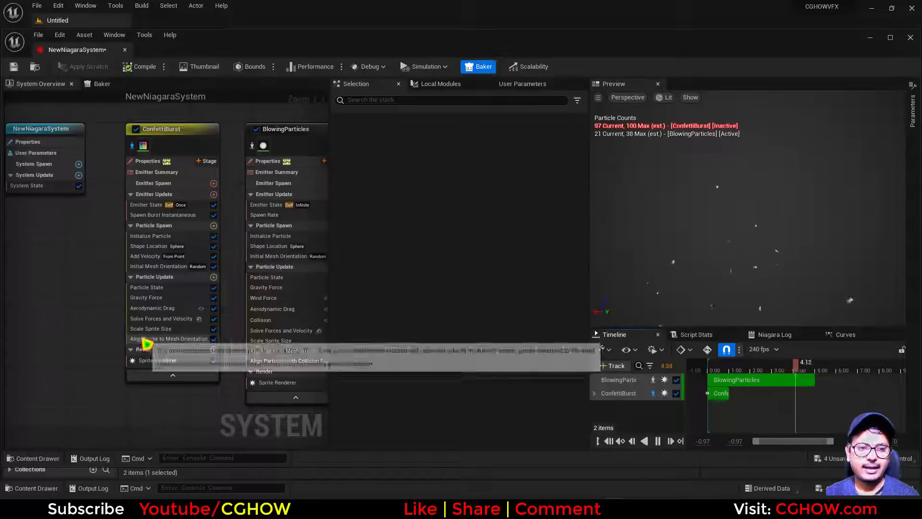
Inspect ConfettiBurst's Aerodynamic Drag module and toggle it off and on while replaying to compare the motion.
left_click(154, 309)
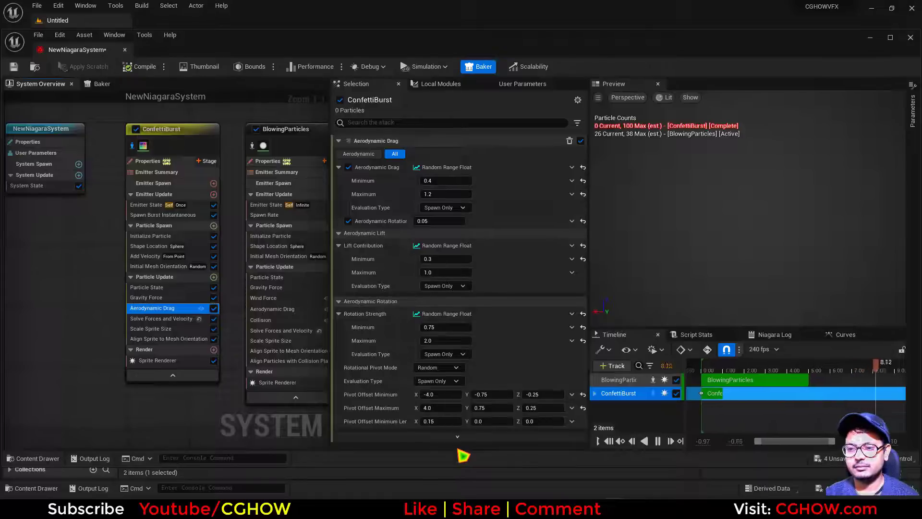
left_click(213, 307)
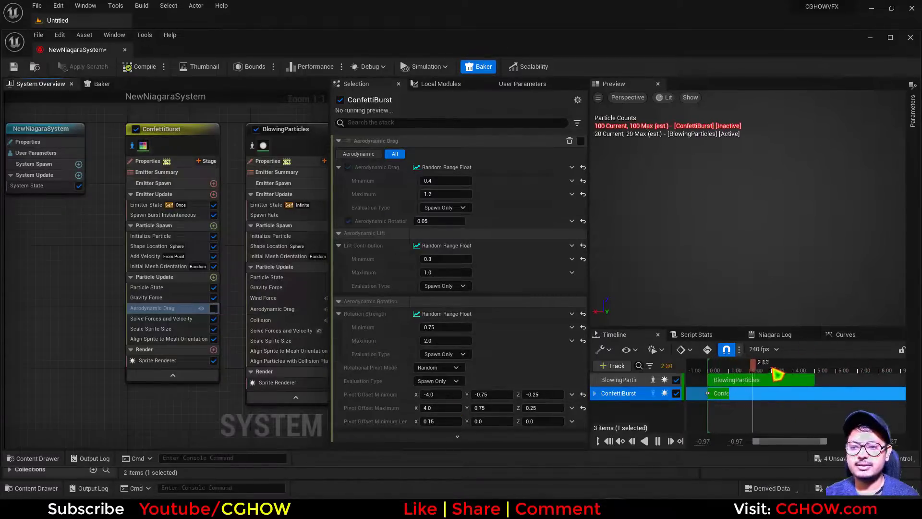
left_click_drag(777, 374, 696, 371)
left_click(658, 441)
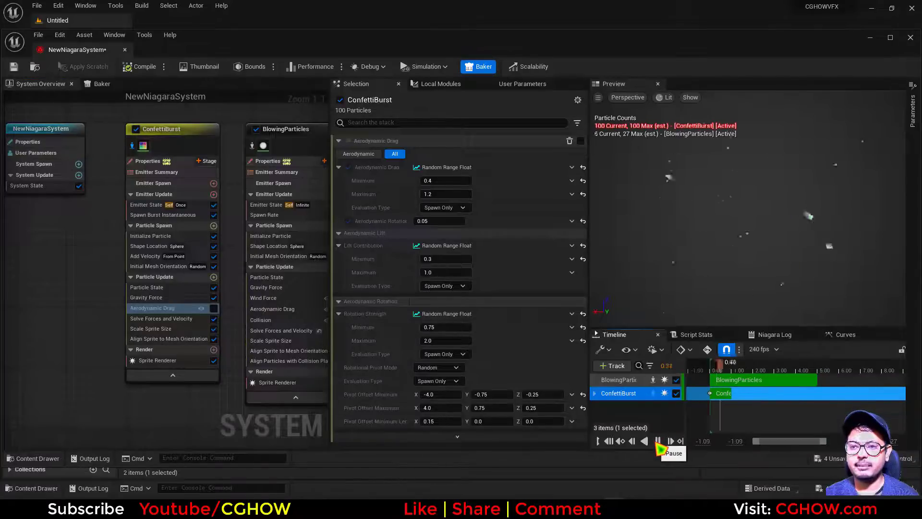
left_click(214, 309)
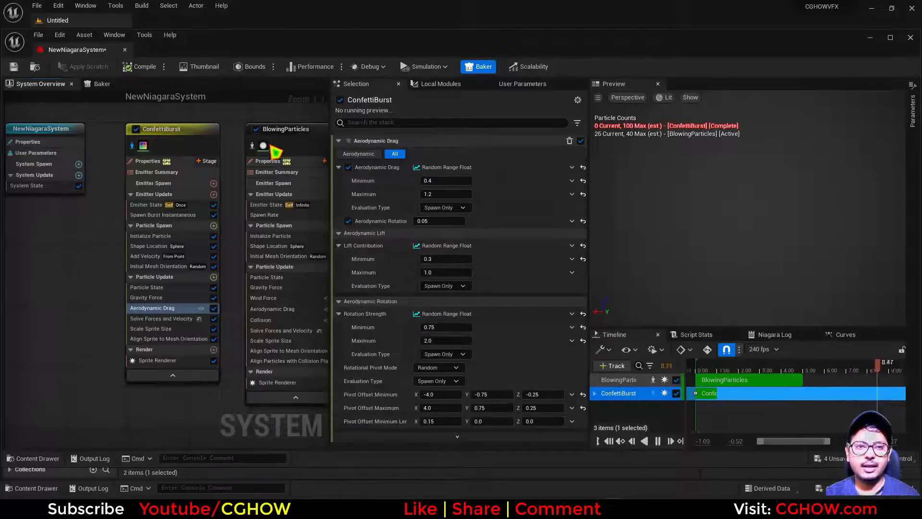
Isolate the BlowingParticles emitter and set its uniform sprite size to a minimum of 20 and a maximum of 30.
left_click(252, 146)
right_click_drag(238, 141, 199, 142)
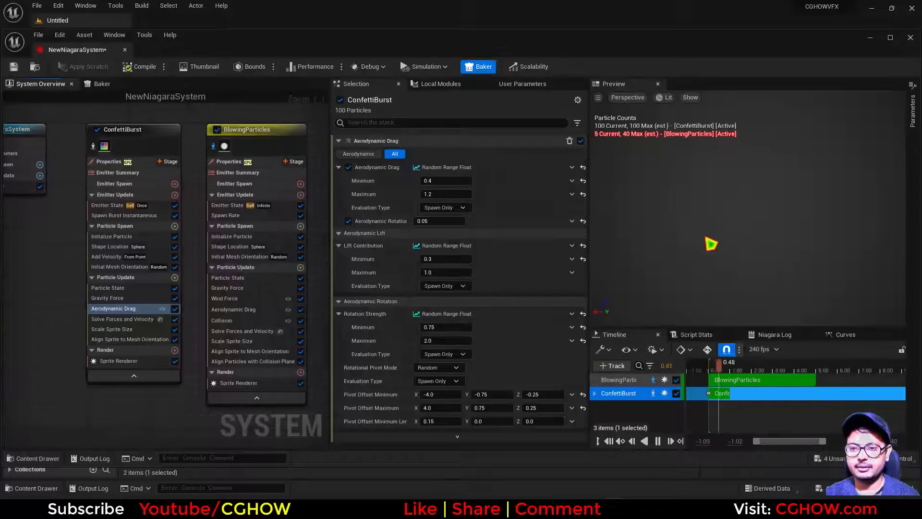
left_click(232, 236)
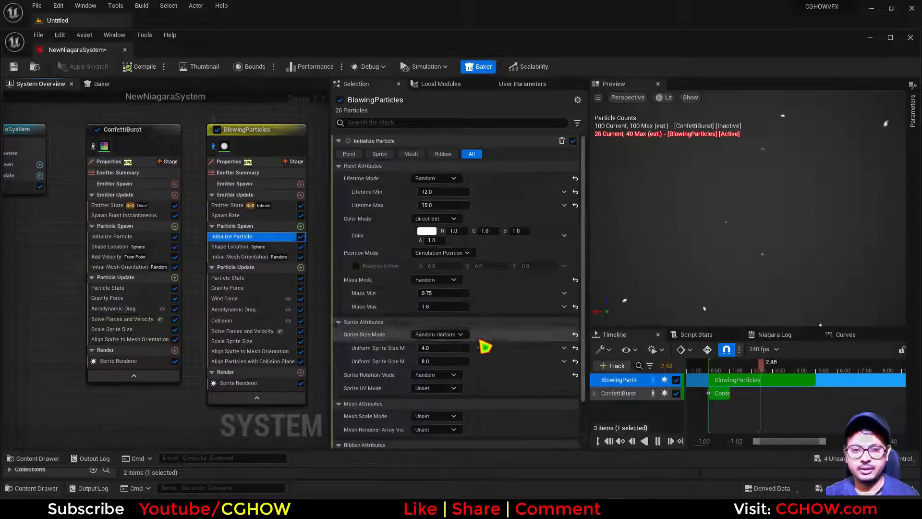
left_click(441, 361)
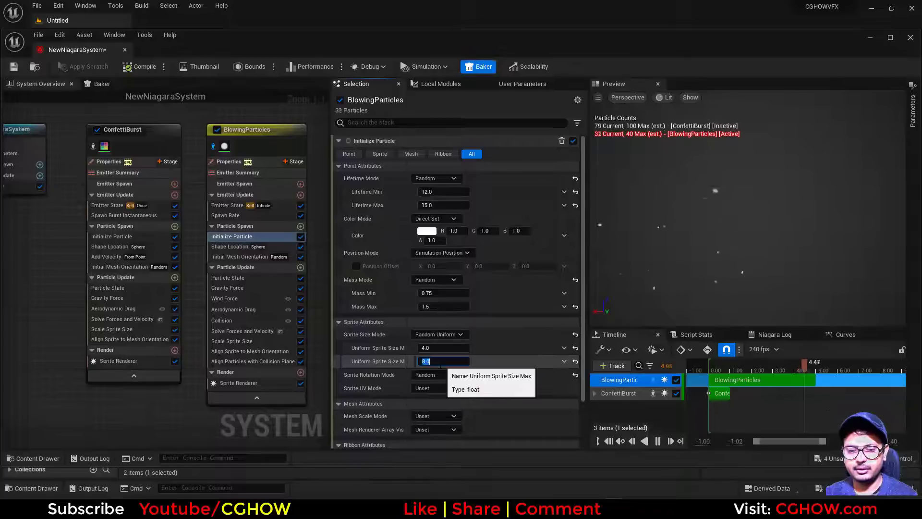
type("30")
left_click(439, 349)
type("20")
key("Return")
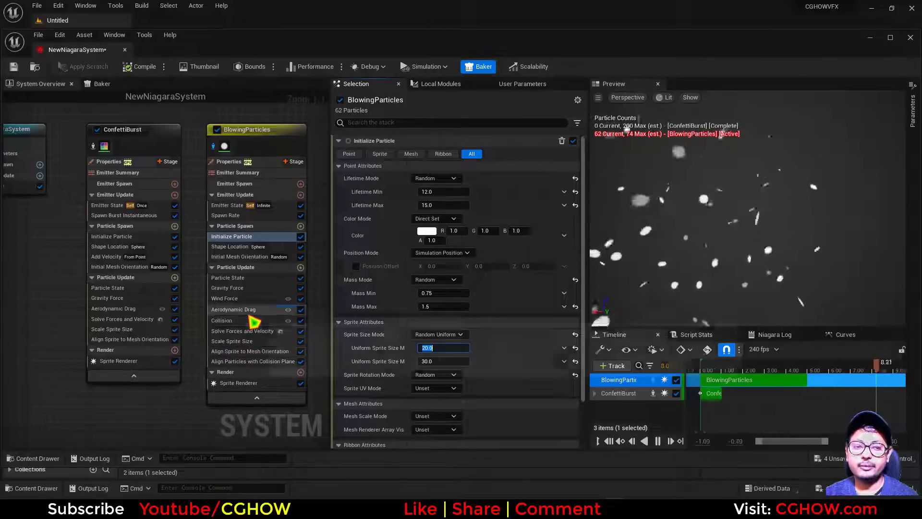
Examine the BlowingParticles emitter's Aerodynamic Drag settings.
left_click(257, 310)
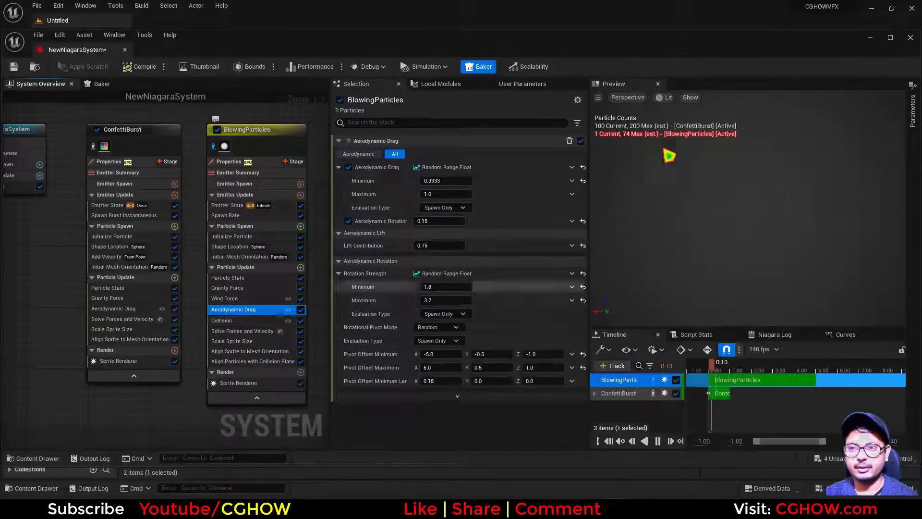